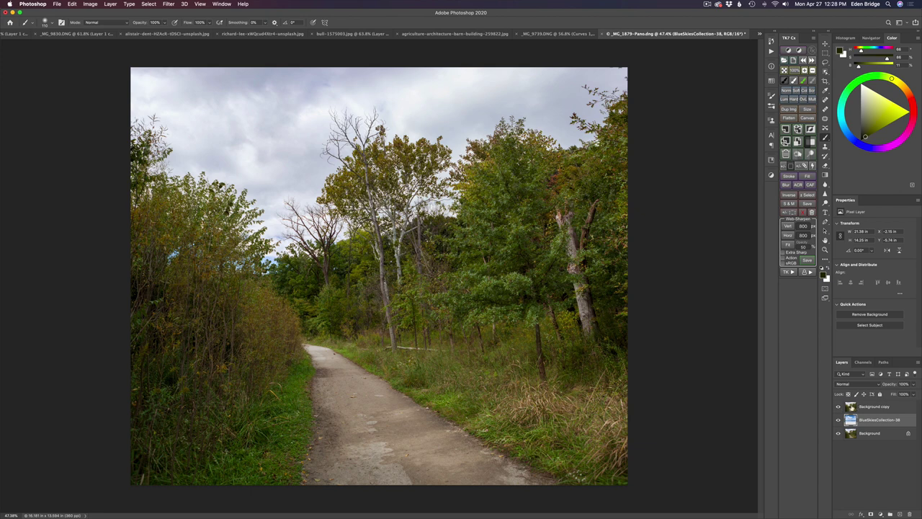
Step: Hide Background copy and move the semi-transparent BlueSkiesCollection-38 sky into place over the treeline
click(838, 407)
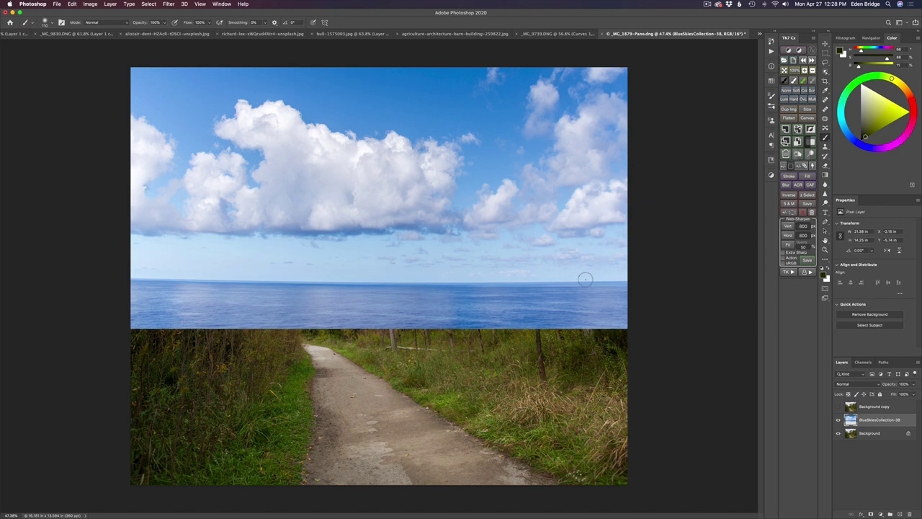
key(ctrl+t)
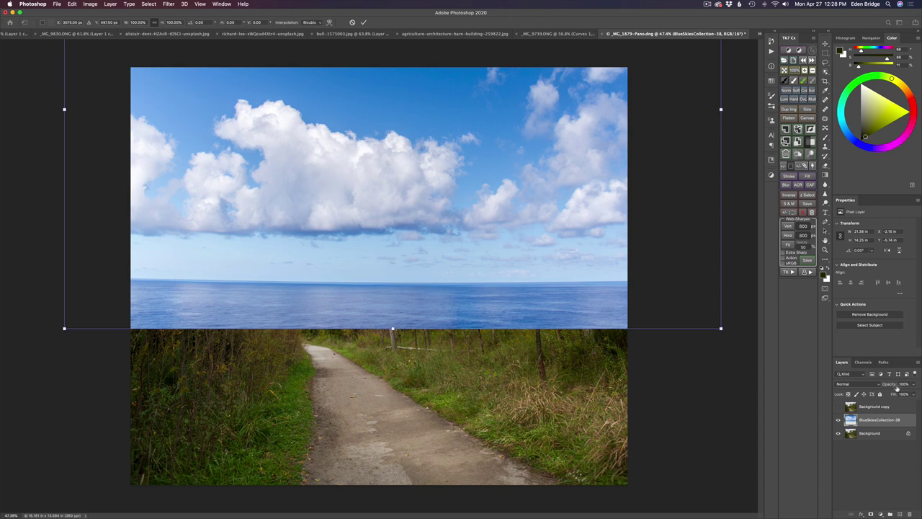
drag(891, 385, 880, 384)
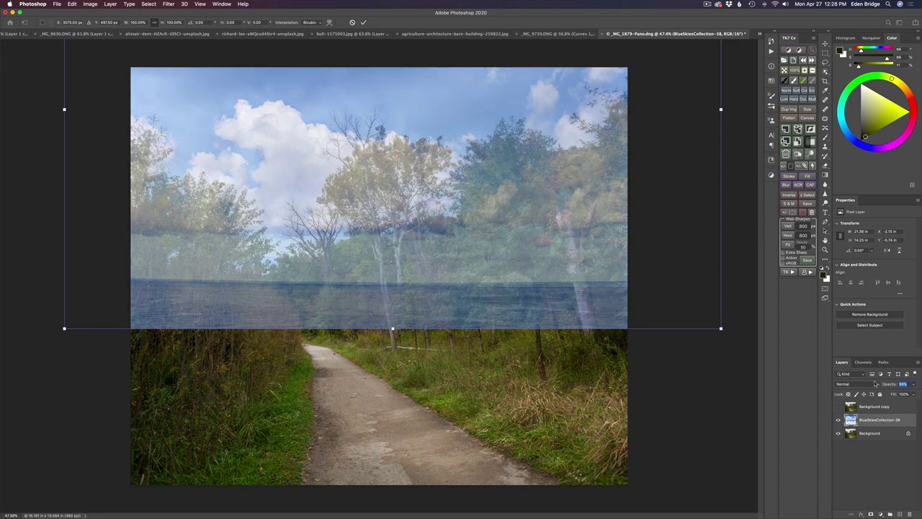
drag(478, 276, 480, 279)
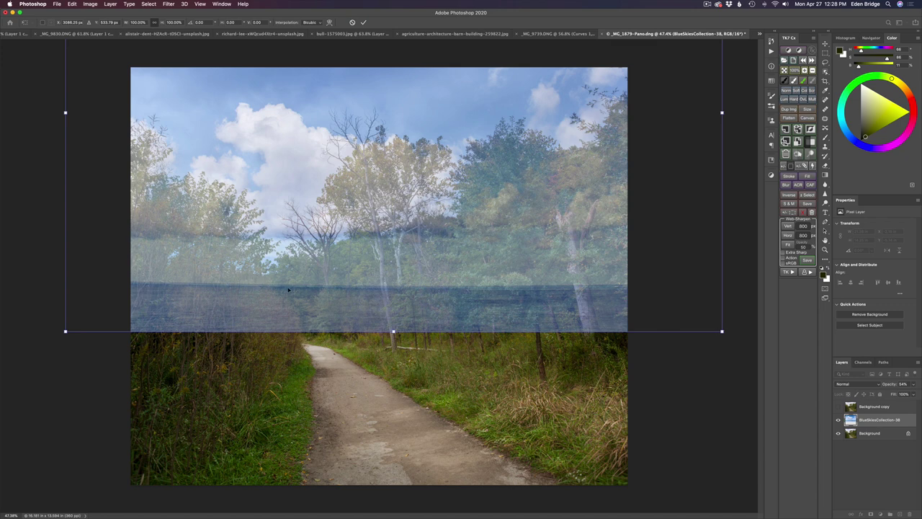
mouse_move(295, 294)
mouse_down()
mouse_move(280, 287)
mouse_move(307, 291)
mouse_up()
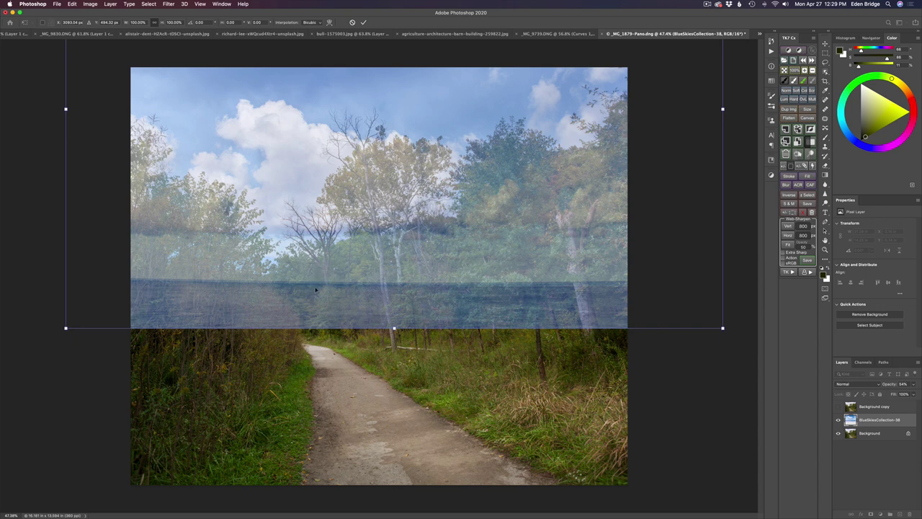
Step: Commit the sky layer's new position and restore its opacity to 100%
key(Return)
key(b)
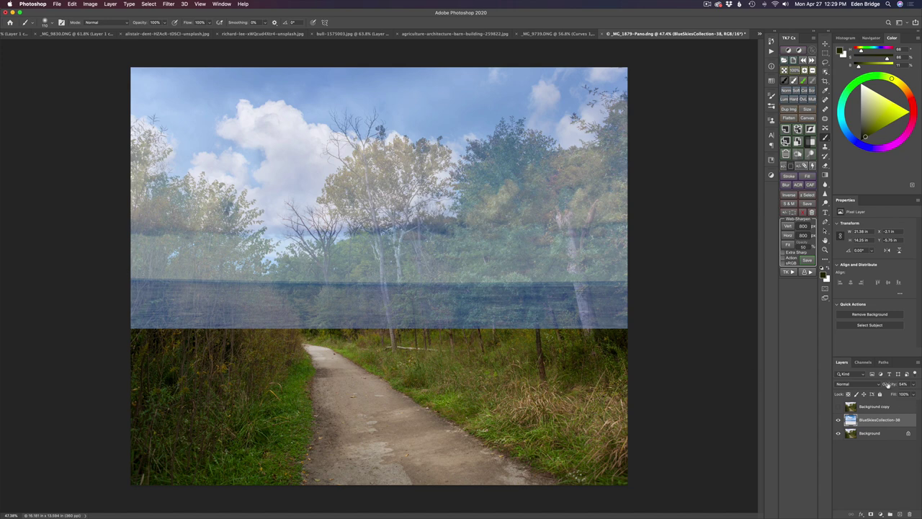
drag(888, 385, 913, 386)
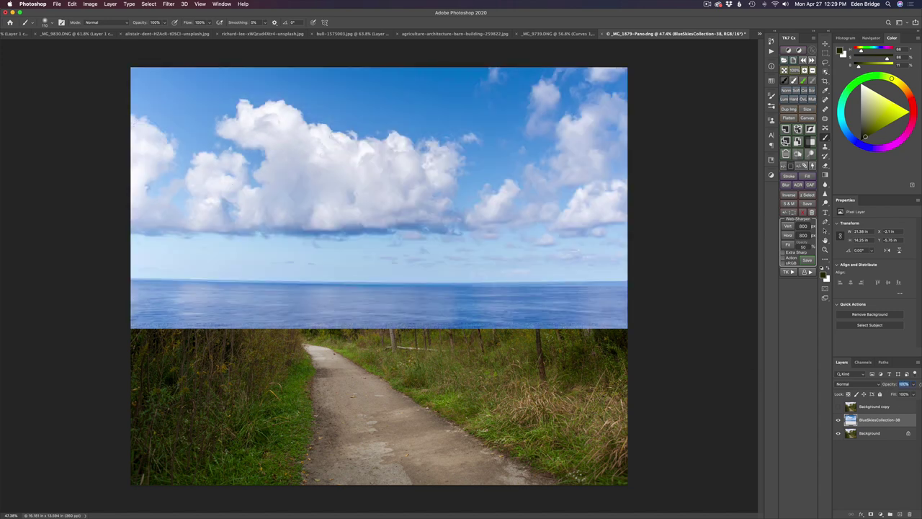
Step: Show the Background copy trail photo again and make it the active layer
click(838, 407)
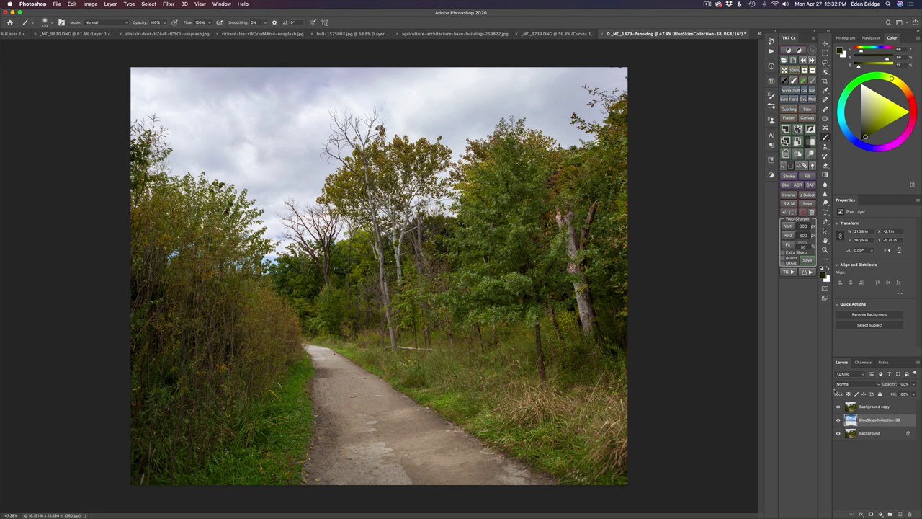
click(883, 408)
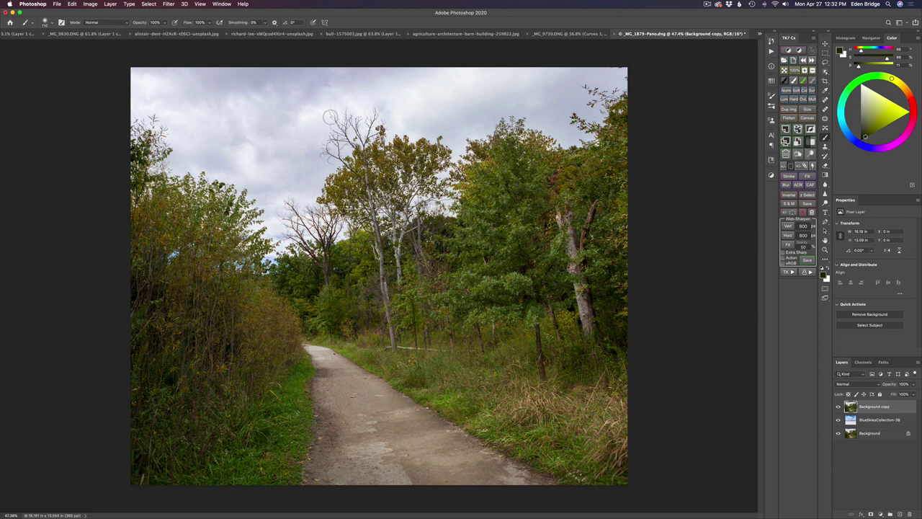
Step: Run Filter > Topaz Labs > Topaz Mask AI on the Background copy
click(169, 5)
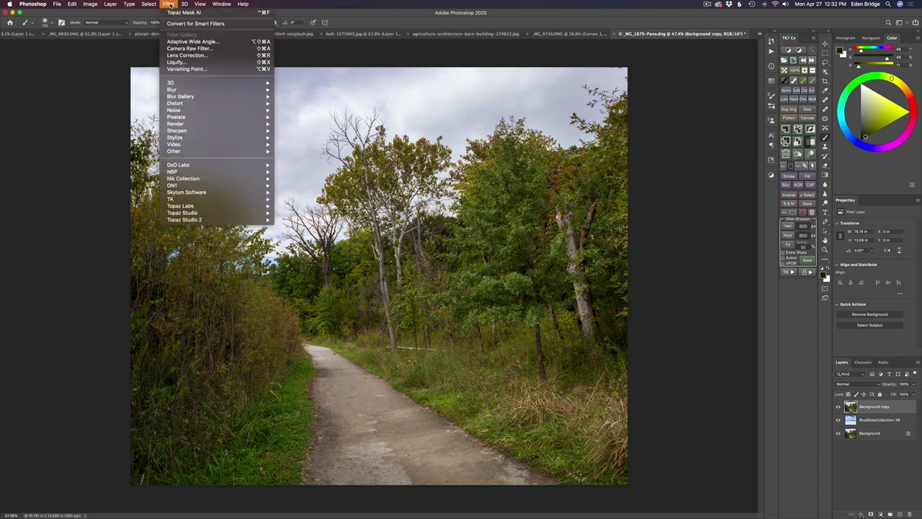
mouse_move(216, 206)
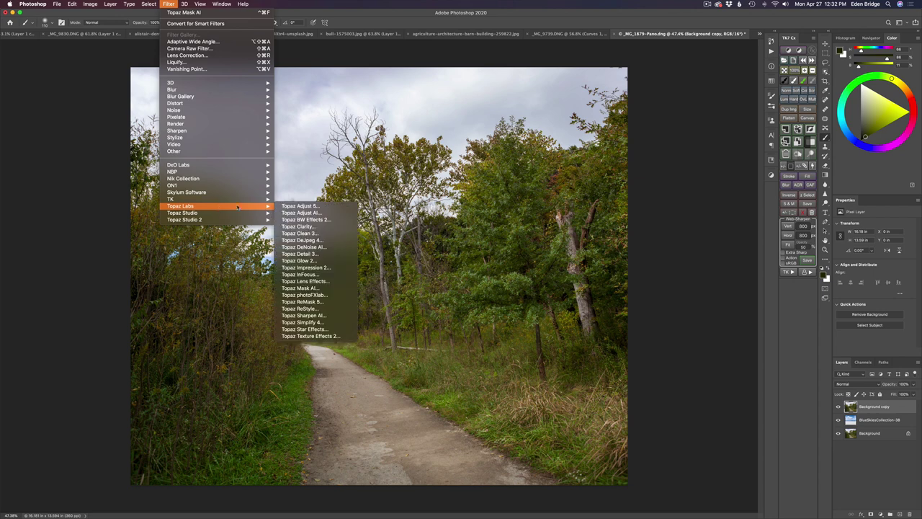
click(322, 281)
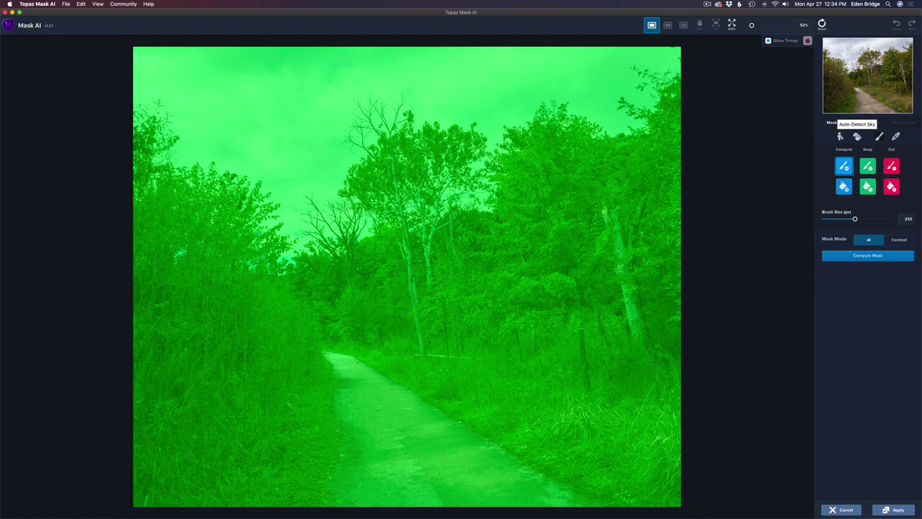
Step: Undo Auto-Detect Sky and paint blue compute strokes along the lower and upper tree line with a smaller brush
click(857, 136)
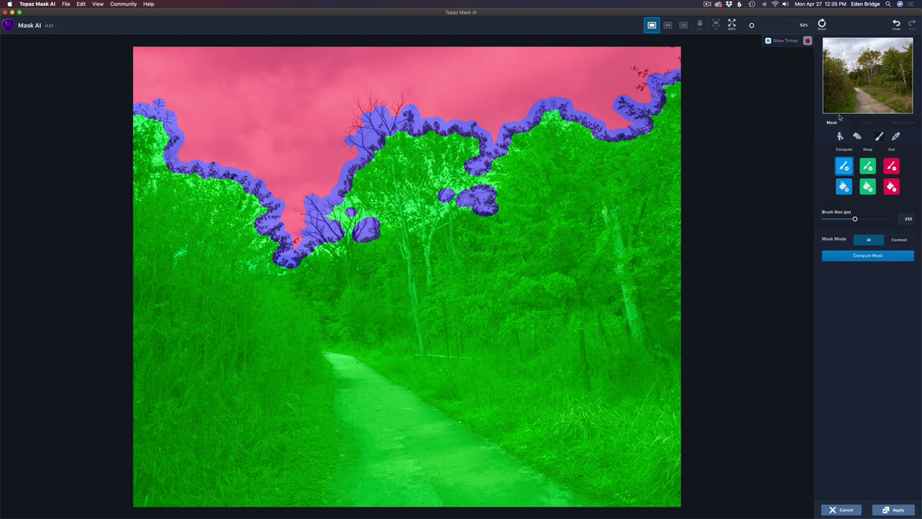
click(896, 25)
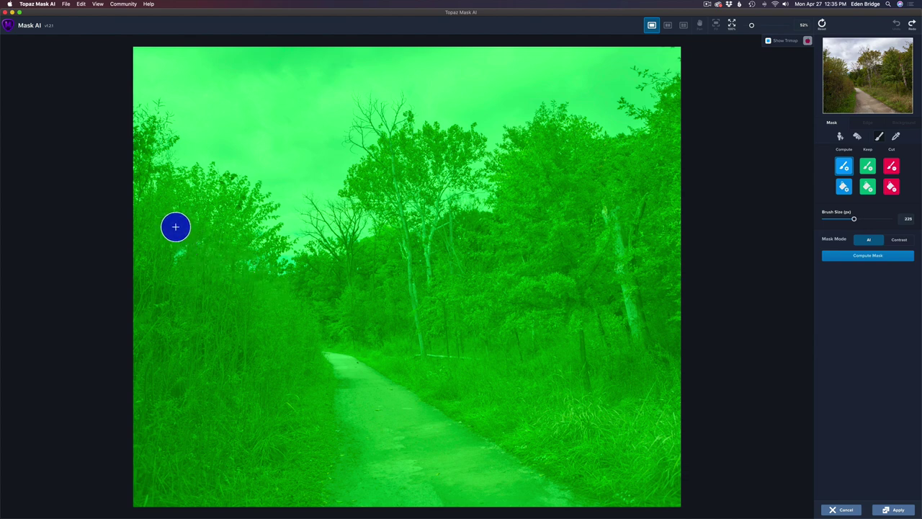
key(bracketleft)
key(bracketleft)
key(bracketleft)
key(bracketleft)
key(bracketleft)
key(bracketleft)
key(bracketleft)
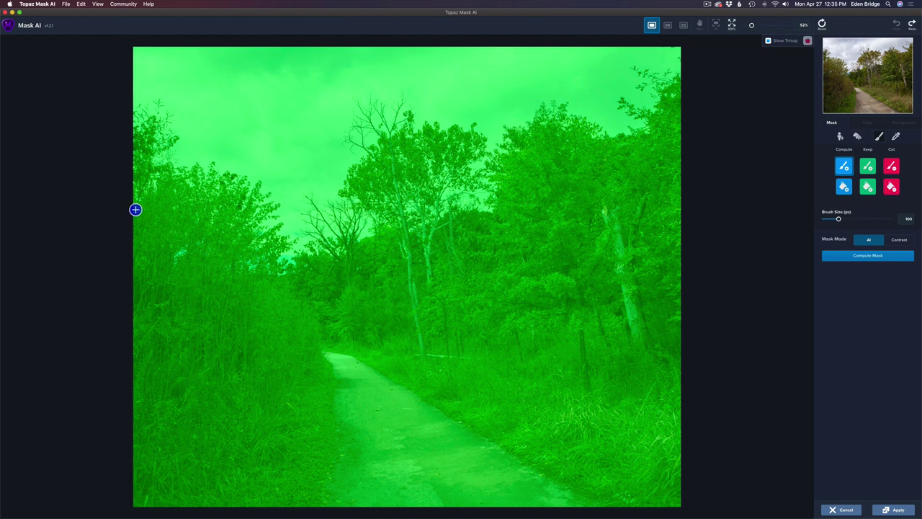
mouse_move(134, 209)
mouse_down()
mouse_move(203, 235)
mouse_move(196, 241)
mouse_move(234, 279)
mouse_move(298, 288)
mouse_move(498, 225)
mouse_move(518, 212)
mouse_move(529, 162)
mouse_move(644, 147)
mouse_move(688, 103)
mouse_up()
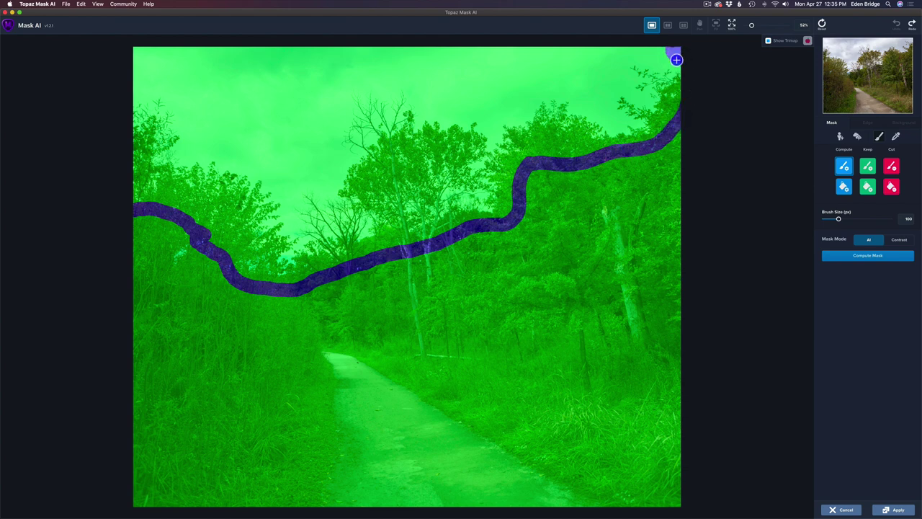
mouse_move(675, 58)
mouse_down()
mouse_move(624, 65)
mouse_move(631, 87)
mouse_move(612, 88)
mouse_move(608, 112)
mouse_move(554, 91)
mouse_move(495, 123)
mouse_move(486, 113)
mouse_move(444, 111)
mouse_move(395, 82)
mouse_move(354, 80)
mouse_move(331, 145)
mouse_move(338, 171)
mouse_move(319, 187)
mouse_move(296, 182)
mouse_move(285, 203)
mouse_move(257, 169)
mouse_move(194, 152)
mouse_move(181, 109)
mouse_move(123, 108)
mouse_up()
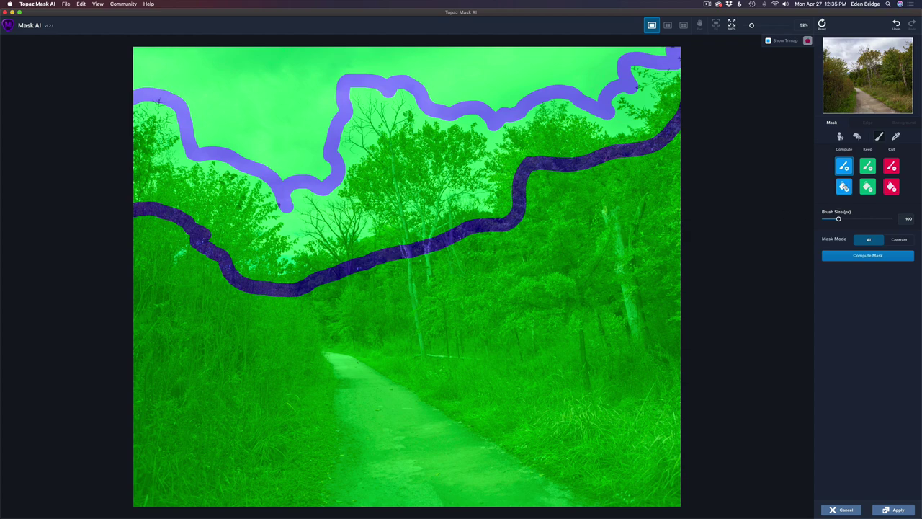
Step: Fill the band between the strokes as compute and the sky region as cut
click(844, 186)
click(437, 176)
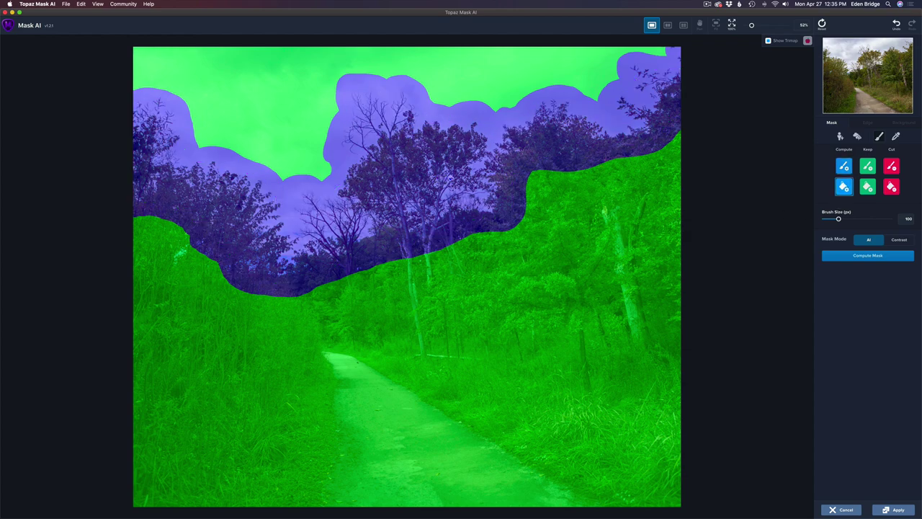
click(892, 187)
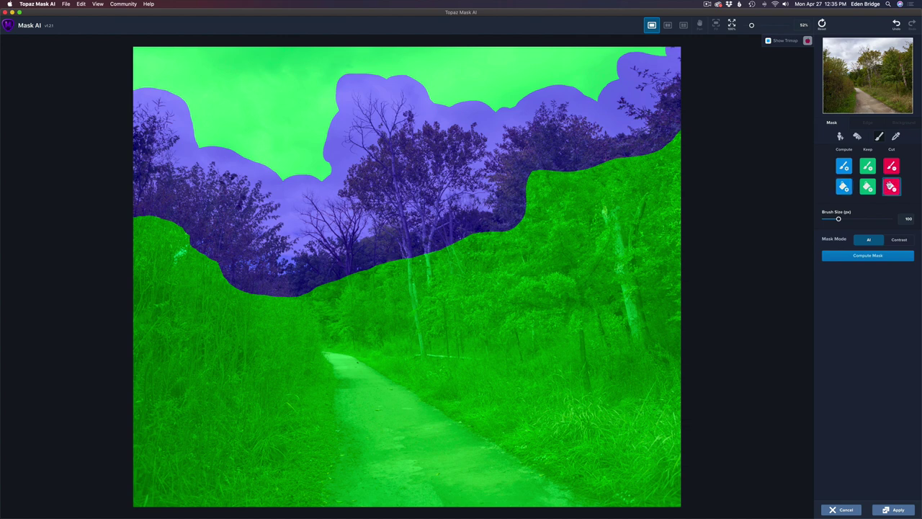
click(283, 90)
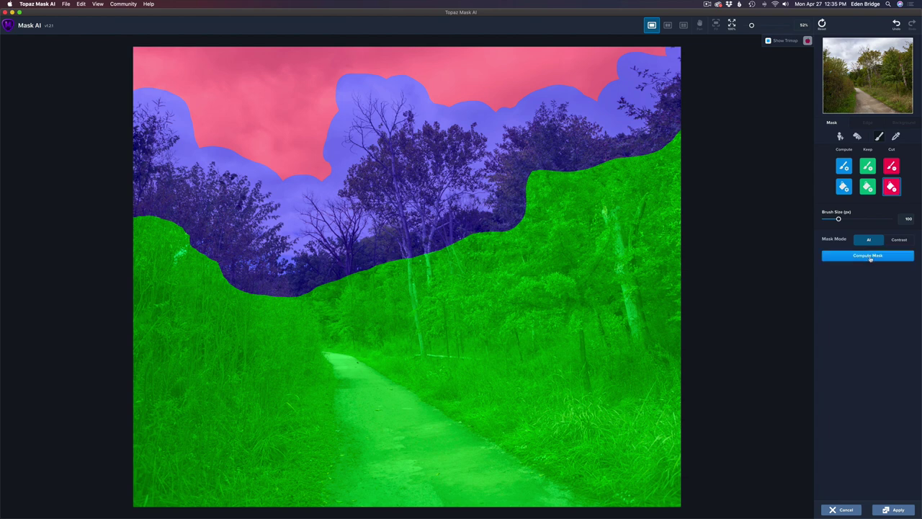
Step: Compute the mask from the marked regions and hide the trimap overlay
click(871, 257)
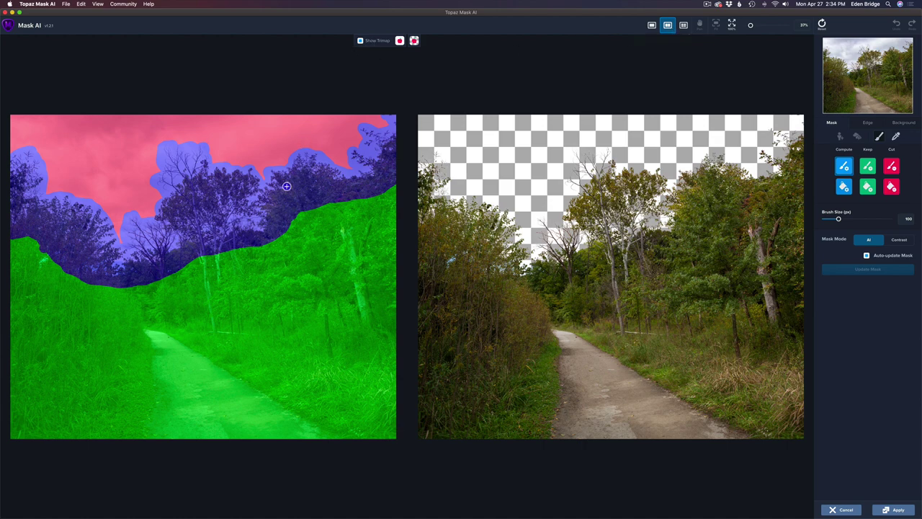
click(361, 41)
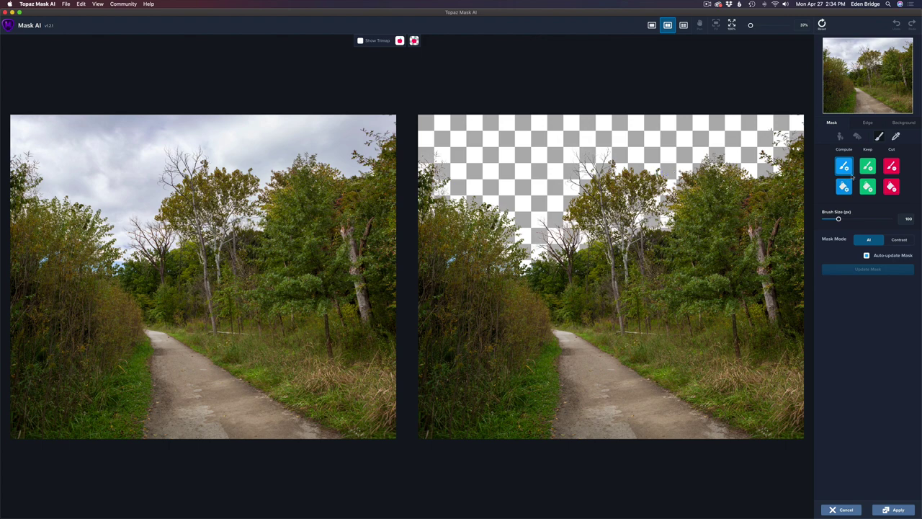
Step: Fill the removed sky with a solid saturated lavender-blue background colour
click(906, 124)
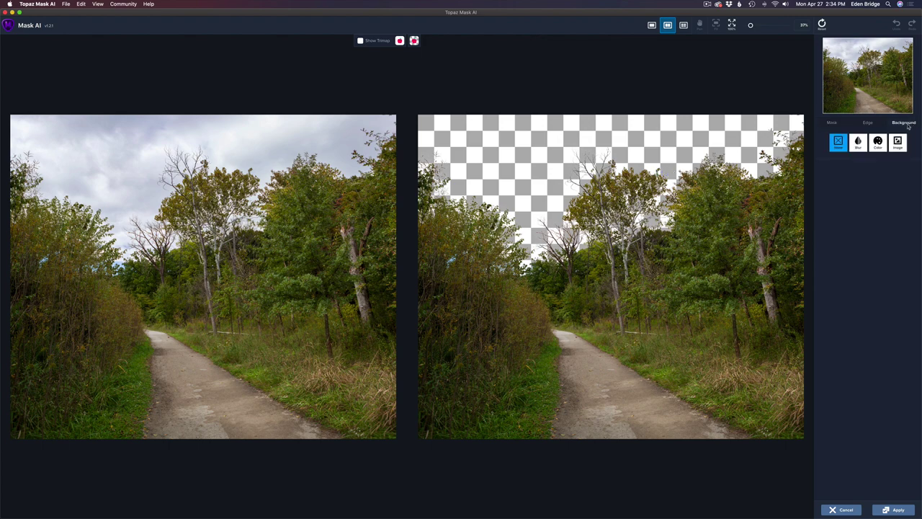
click(878, 145)
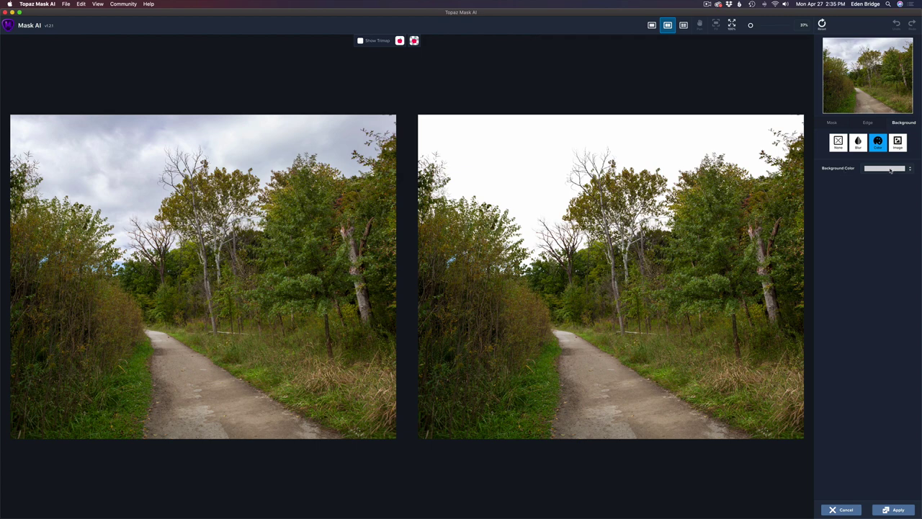
click(891, 170)
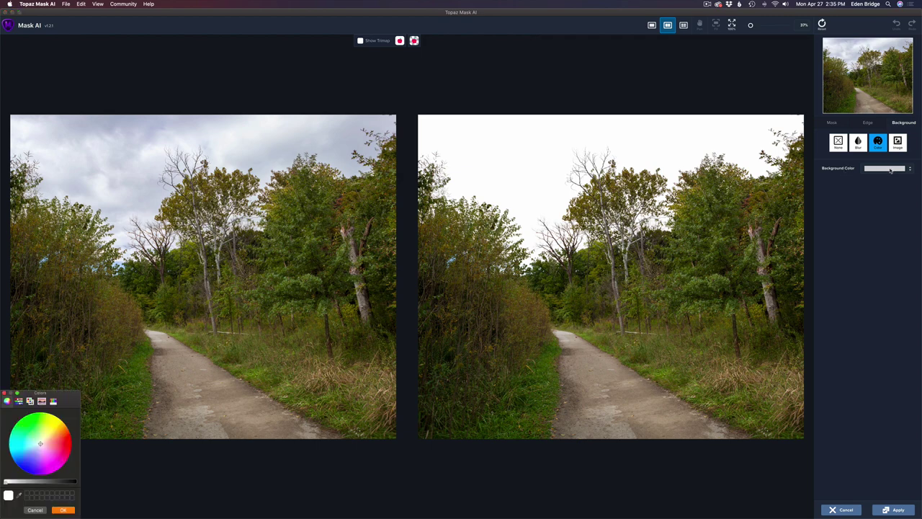
click(38, 448)
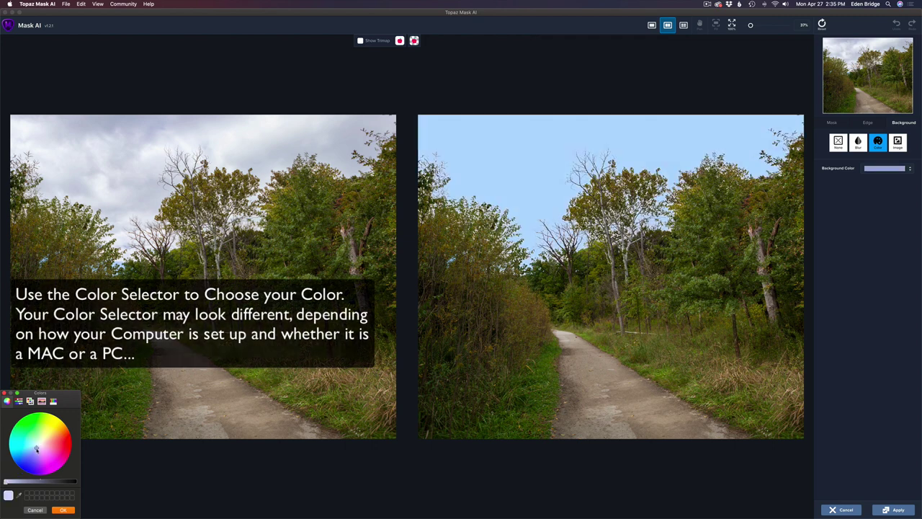
click(36, 450)
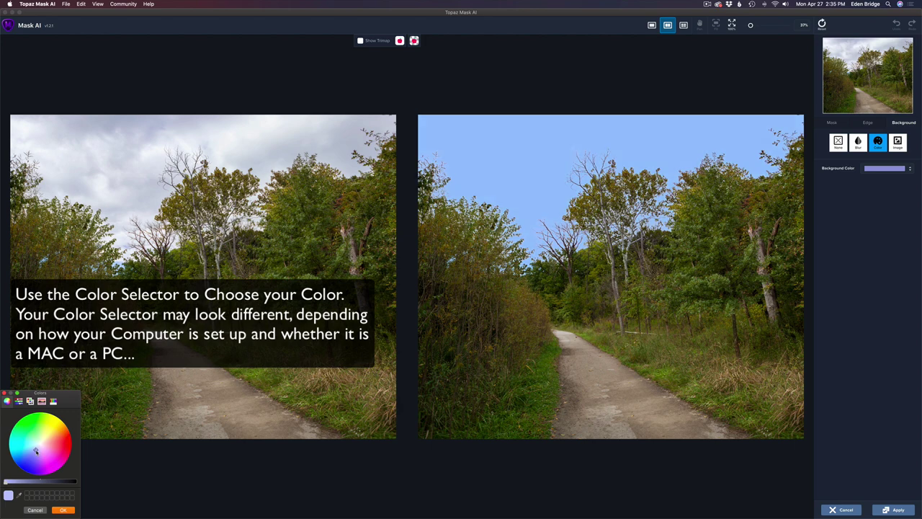
click(63, 510)
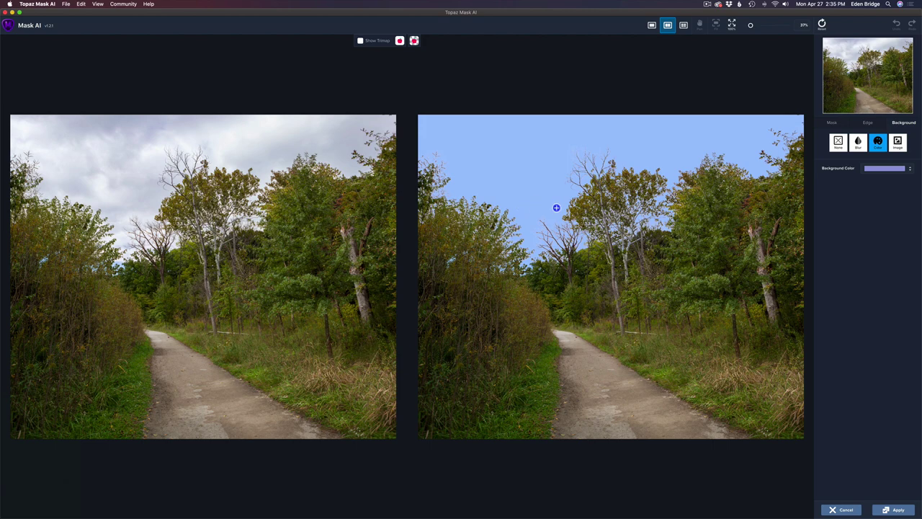
Step: Zoom the before/after preview to about 94% and pan around to inspect treetop and branch edges
scroll(557, 208, up, 2)
scroll(558, 209, up, 5)
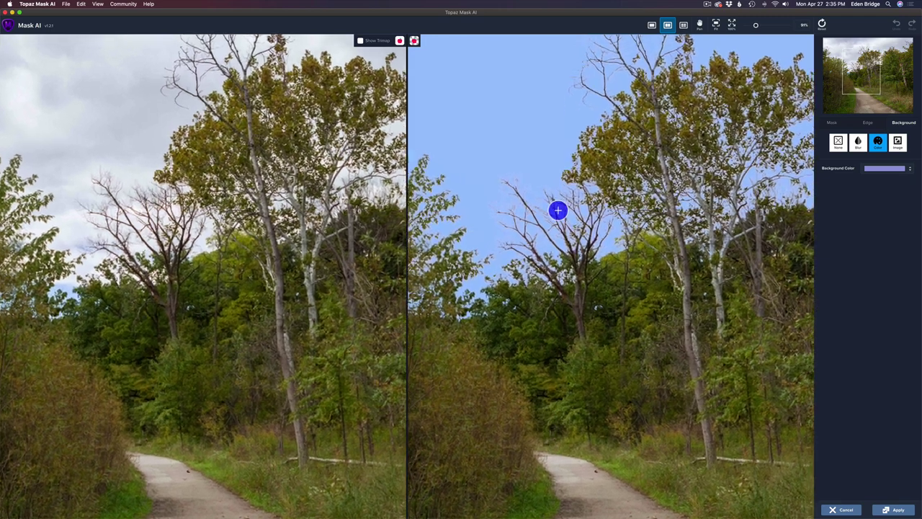
key(h)
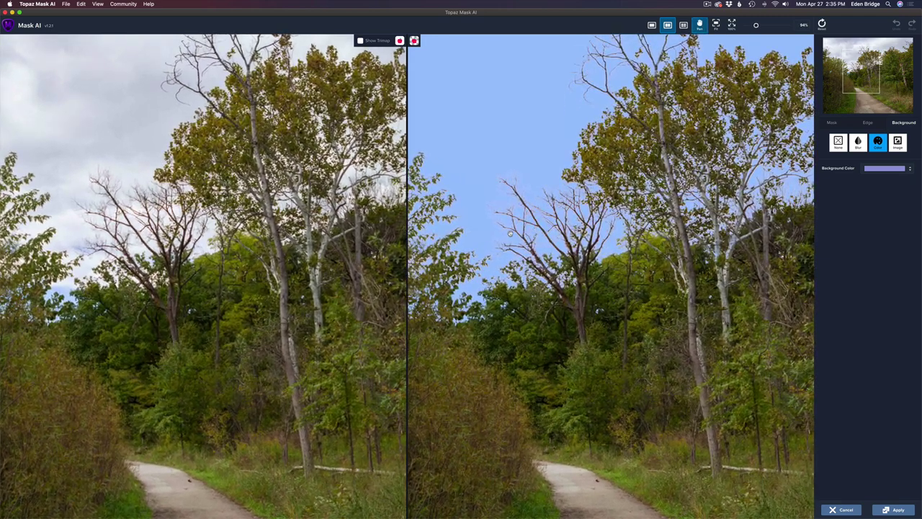
drag(494, 235, 712, 241)
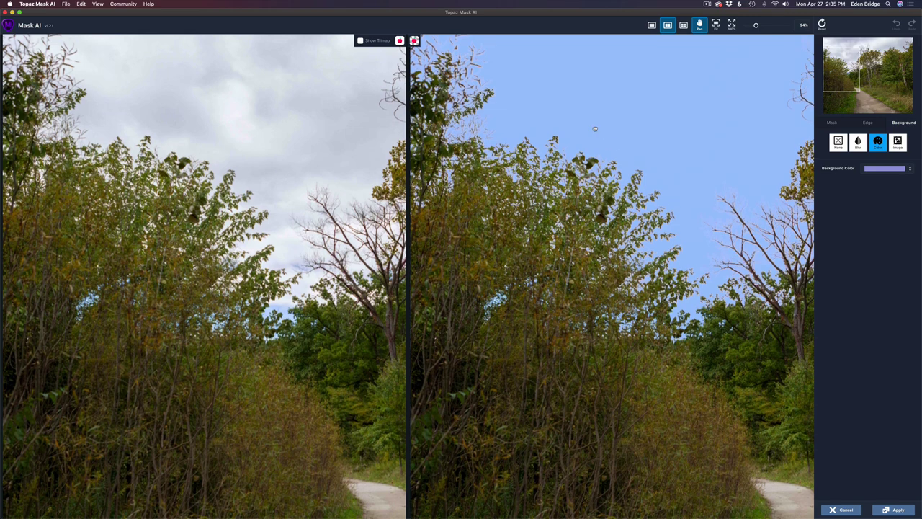
scroll(595, 128, up, 3)
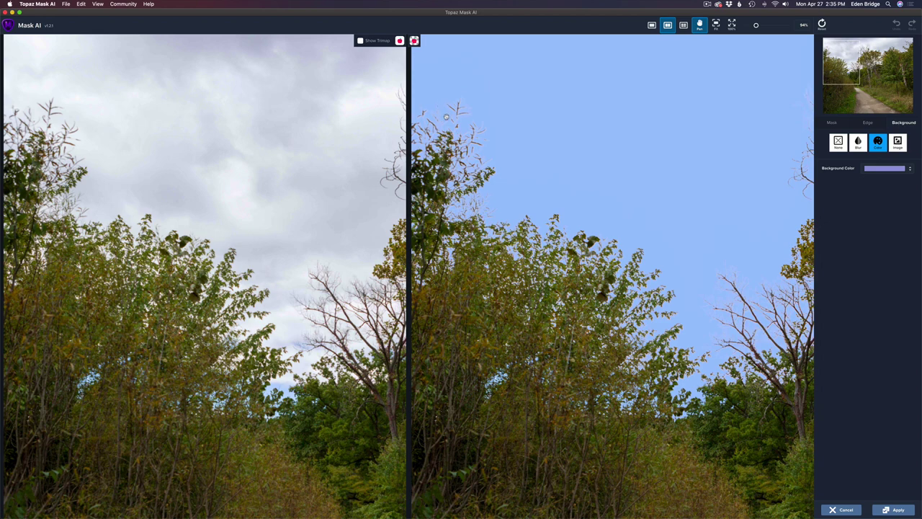
drag(663, 288, 529, 268)
key(space)
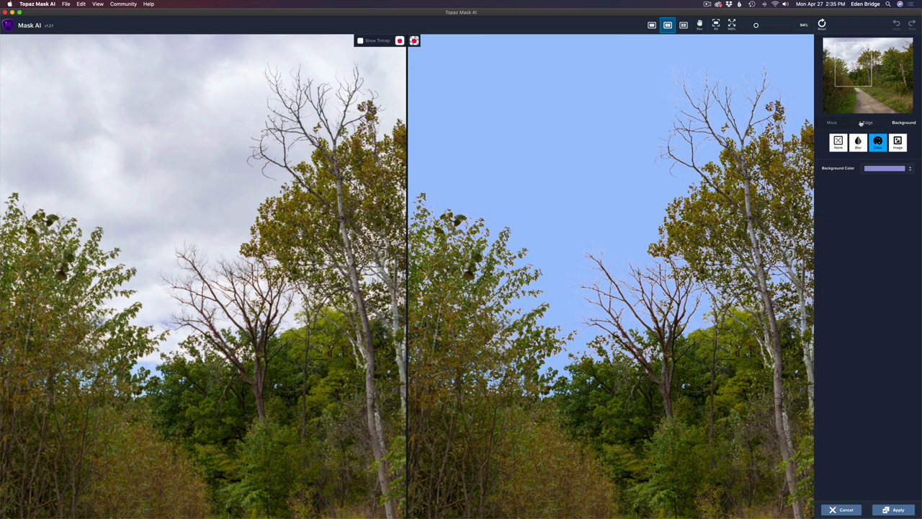
key(space)
drag(547, 312, 519, 283)
scroll(519, 284, right, 5)
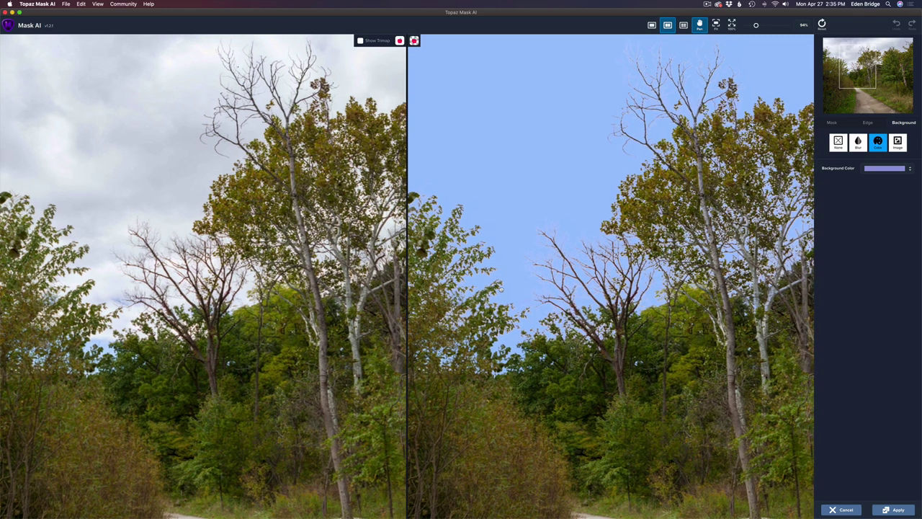
scroll(532, 240, up, 3)
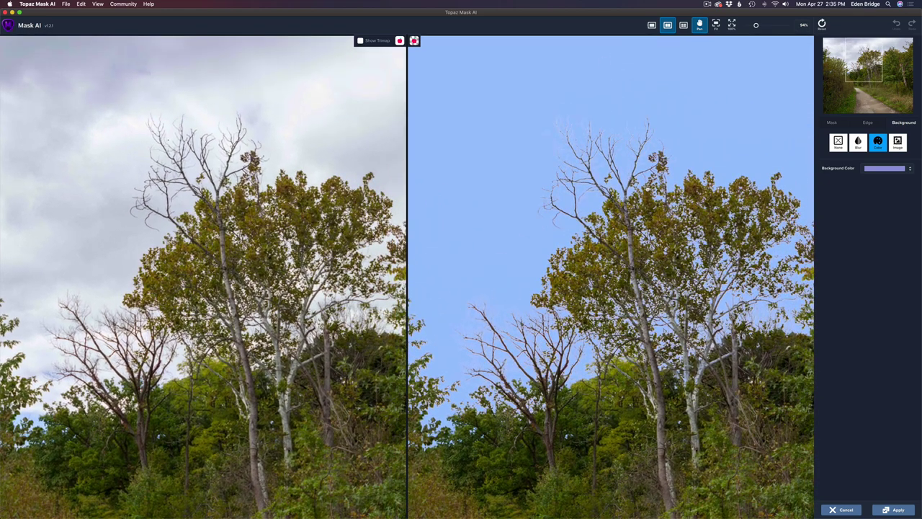
scroll(407, 277, right, 3)
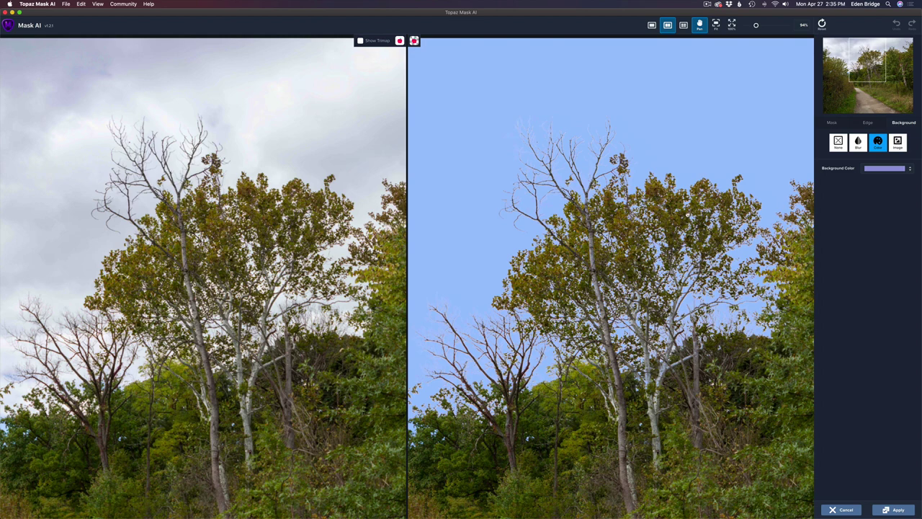
scroll(616, 244, right, 5)
scroll(616, 243, down, 5)
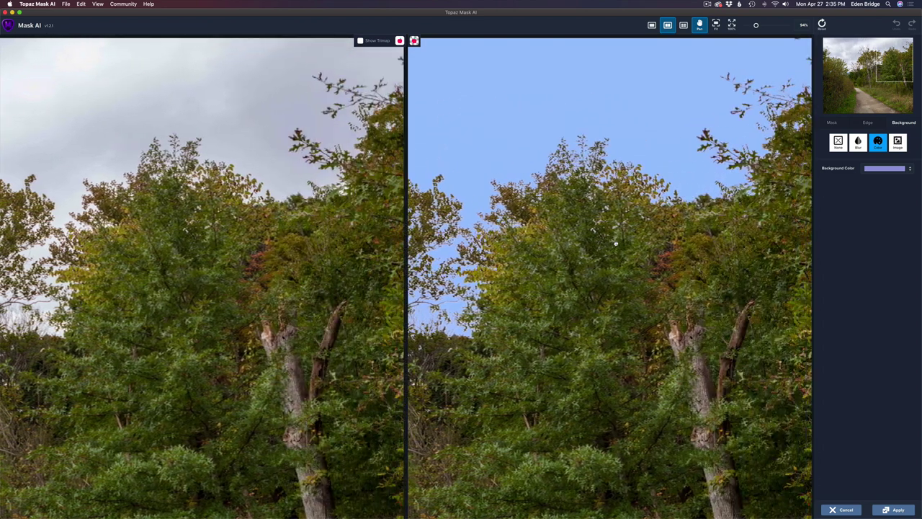
scroll(608, 268, left, 5)
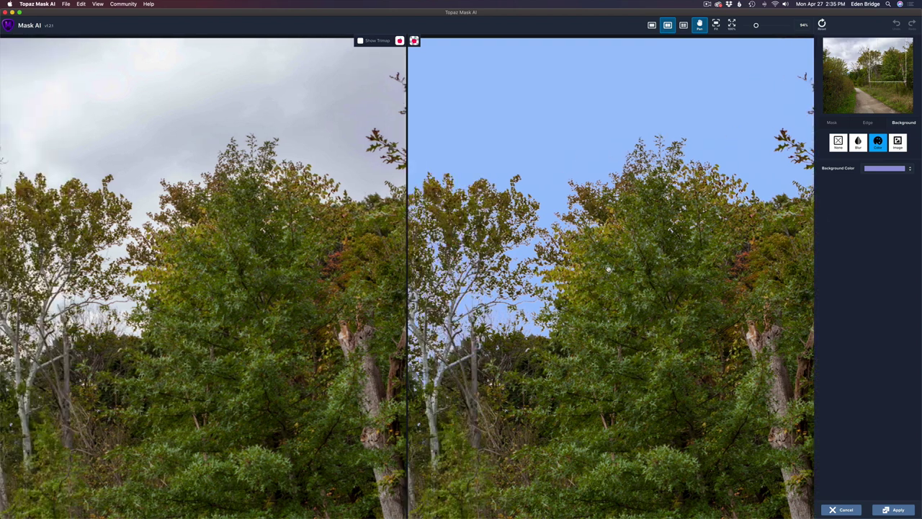
scroll(569, 286, down, 3)
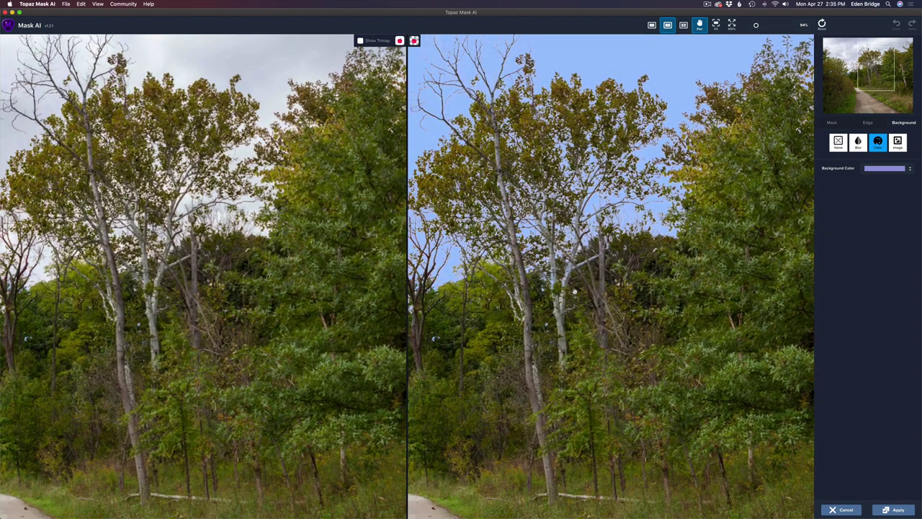
scroll(541, 319, left, 3)
scroll(541, 319, down, 1)
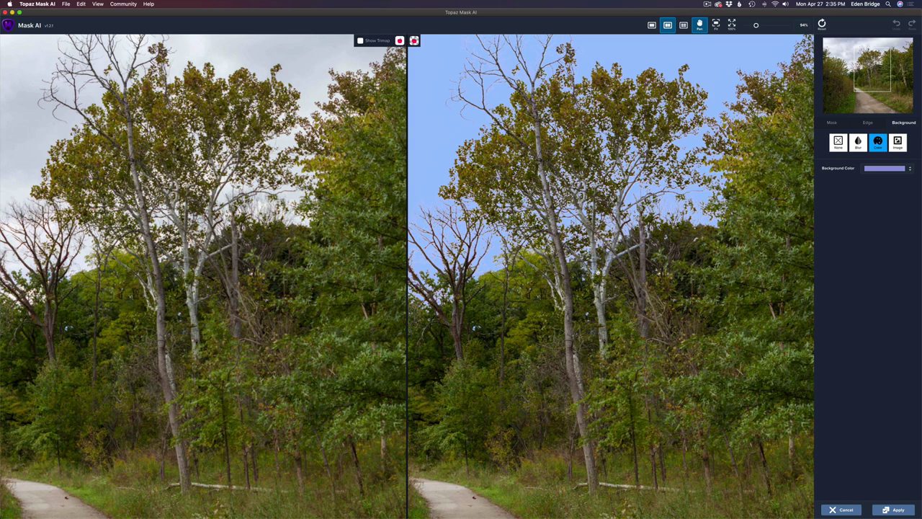
scroll(520, 323, left, 5)
scroll(706, 293, up, 2)
scroll(706, 293, left, 2)
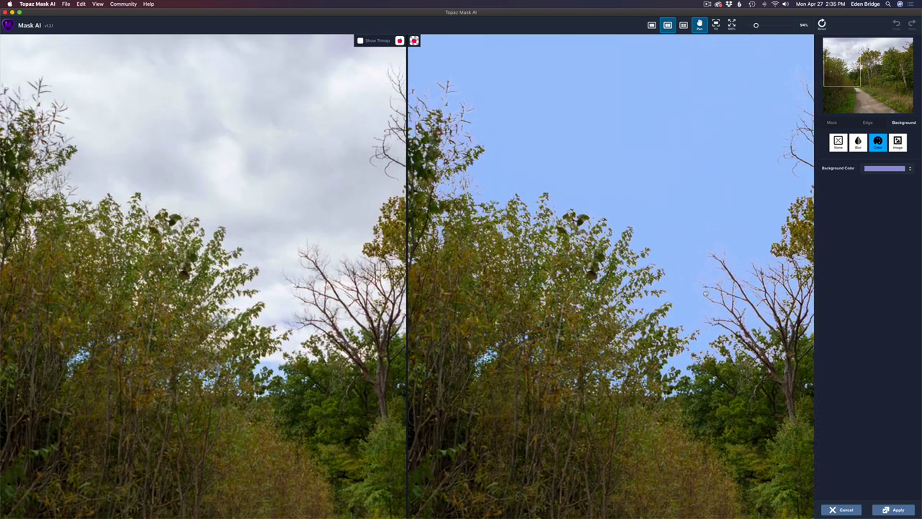
key(space)
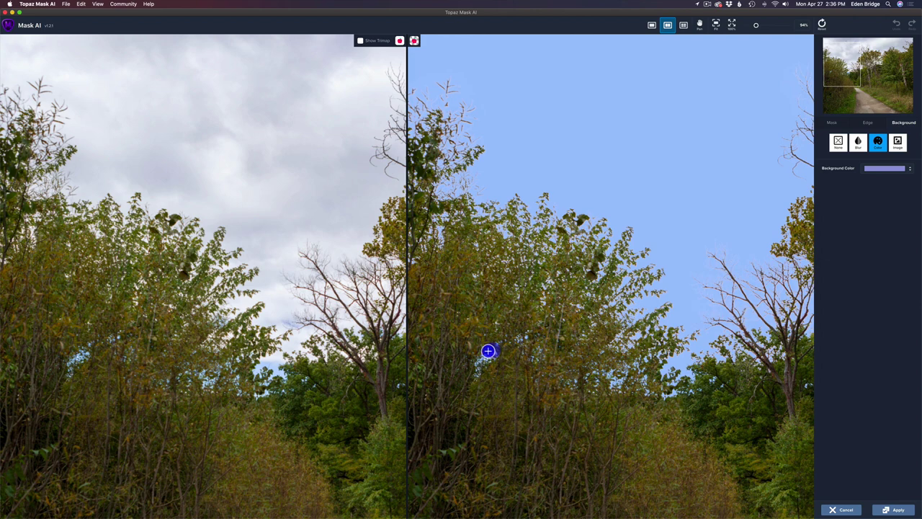
Step: Paint a mask correction over the left bushes and pan to the white-trunked trees
mouse_move(489, 350)
mouse_down()
mouse_move(479, 360)
mouse_move(493, 360)
mouse_up()
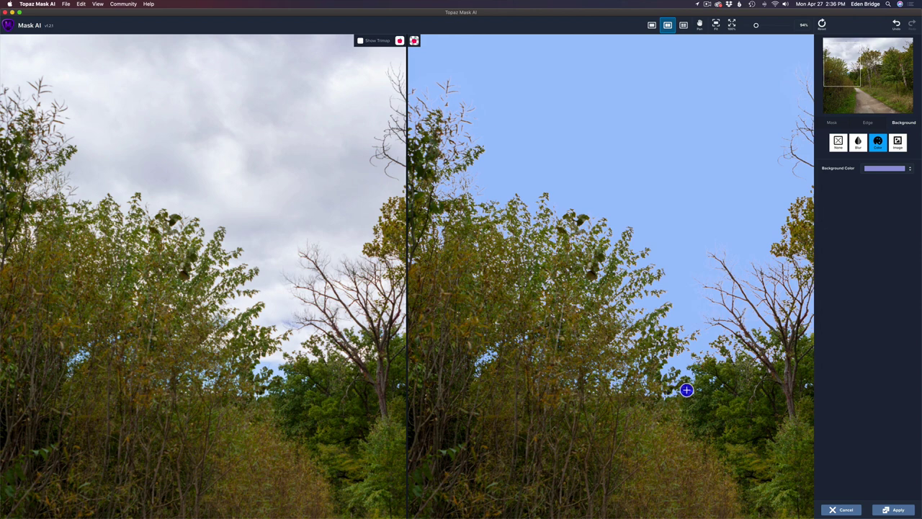
key(space)
drag(685, 387, 365, 390)
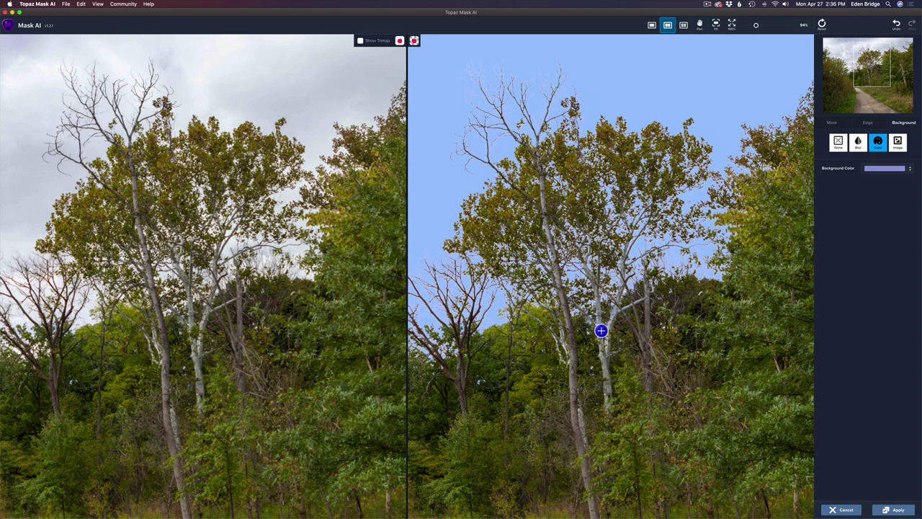
Step: Paint green Compute strokes down the pale tree trunk so the mask recomputes
key(k)
drag(614, 312, 609, 324)
drag(599, 328, 601, 331)
click(638, 304)
drag(647, 285, 646, 311)
Step: Zoom out to fit the whole photo and apply the finished mask
scroll(619, 322, down, 10)
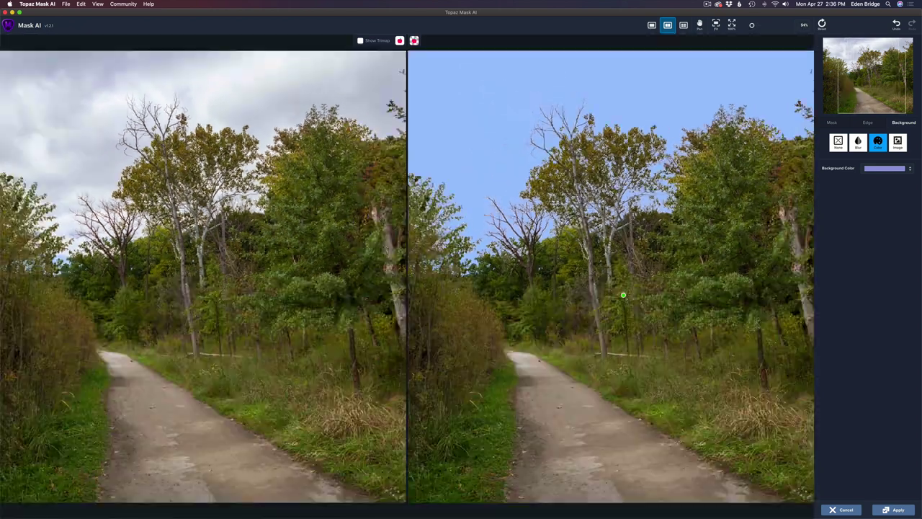
scroll(623, 295, down, 1)
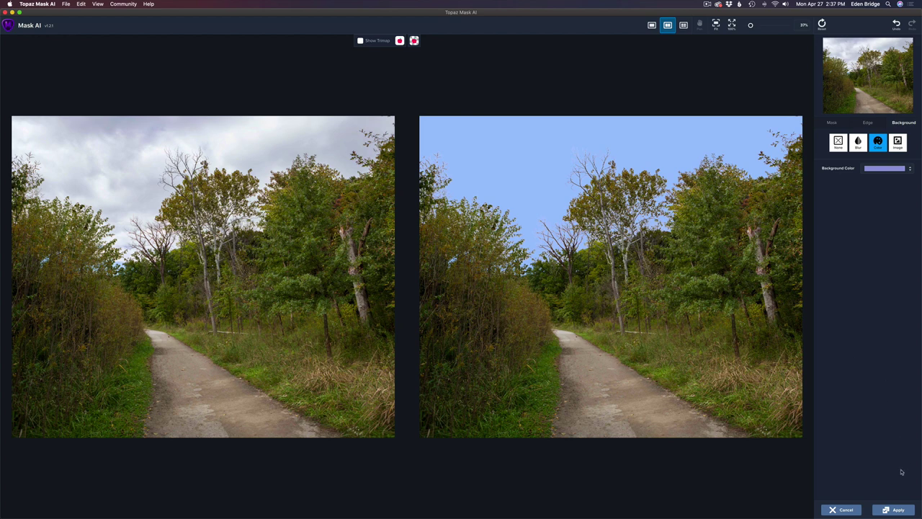
click(898, 510)
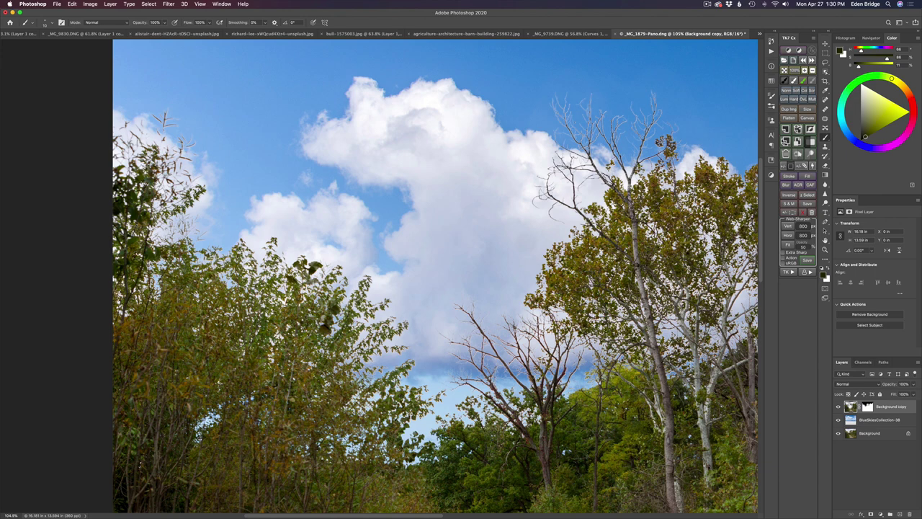
Step: Check the Background copy's new mask thumbnail, then reselect its layer pixels
click(867, 407)
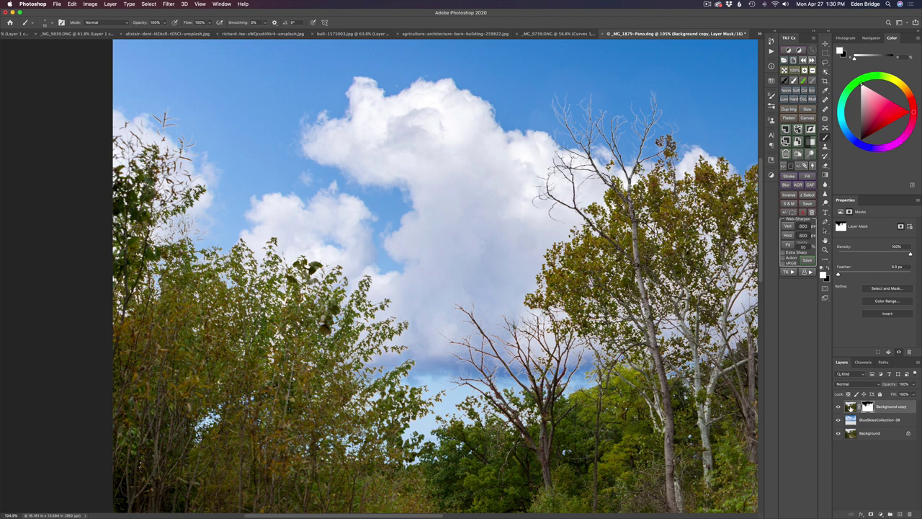
click(851, 407)
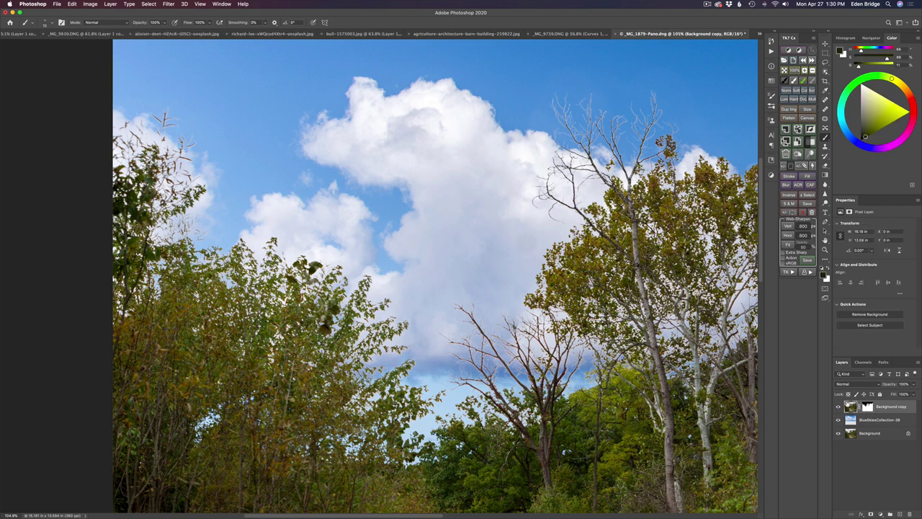
Step: Launch Layer > Matting > Color Decontaminate on the Background copy layer
click(110, 4)
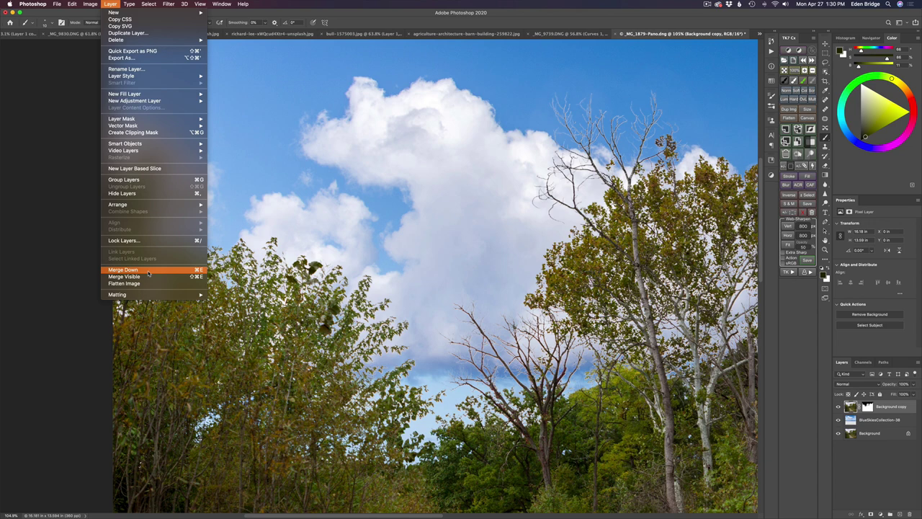
mouse_move(146, 294)
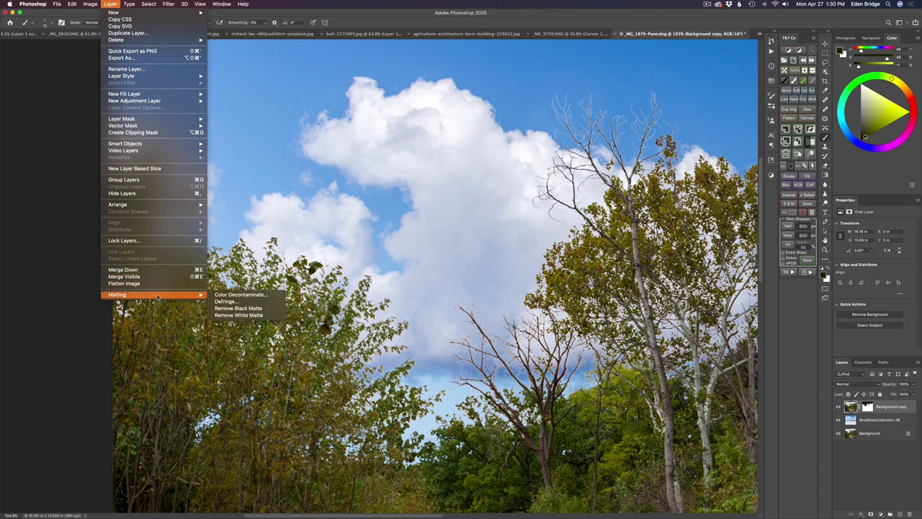
click(247, 296)
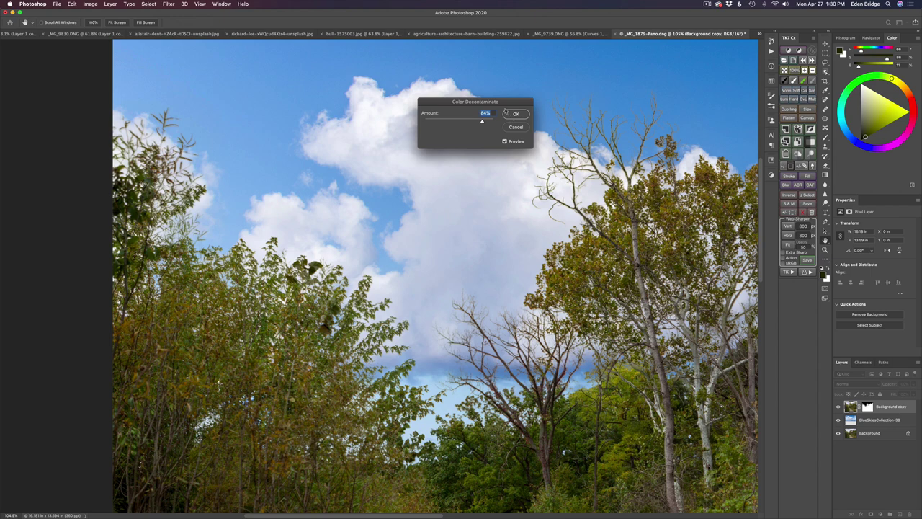
Step: Move the Color Decontaminate dialog off the clouds and set Amount to 85%
drag(503, 101, 425, 100)
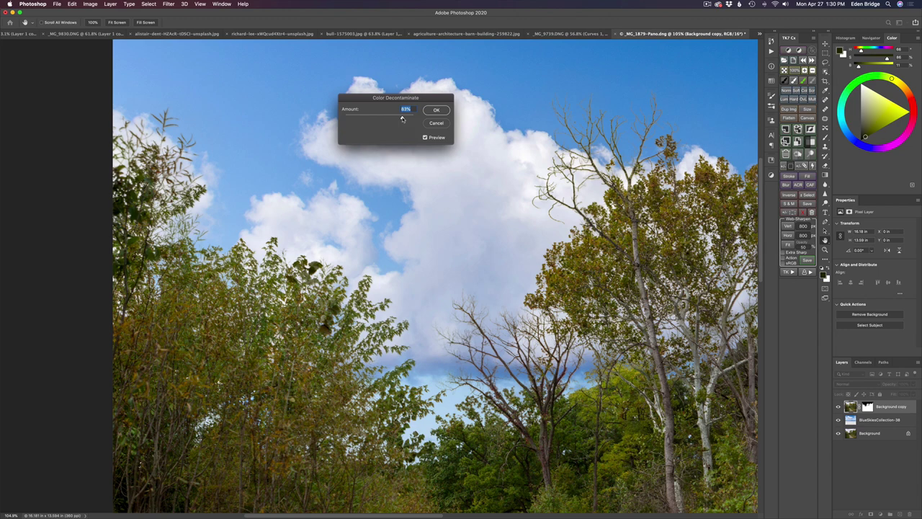
drag(402, 119, 351, 119)
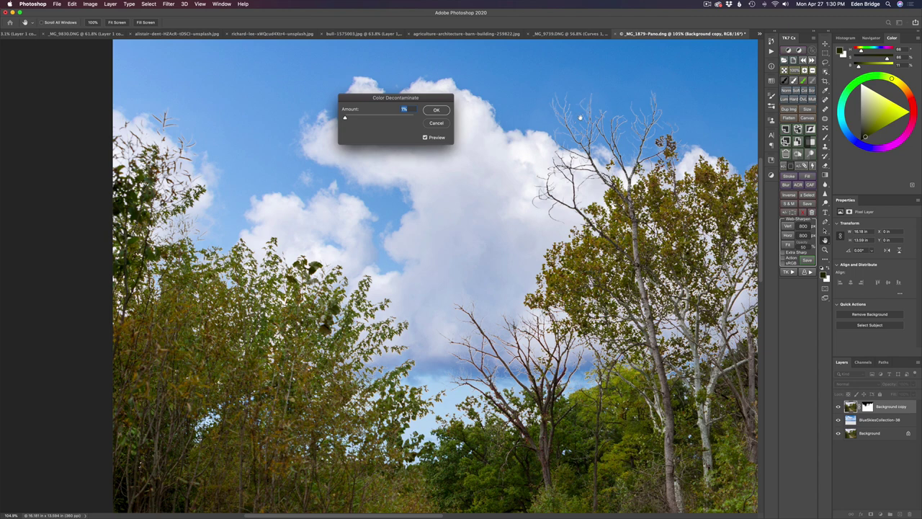
drag(346, 118, 393, 119)
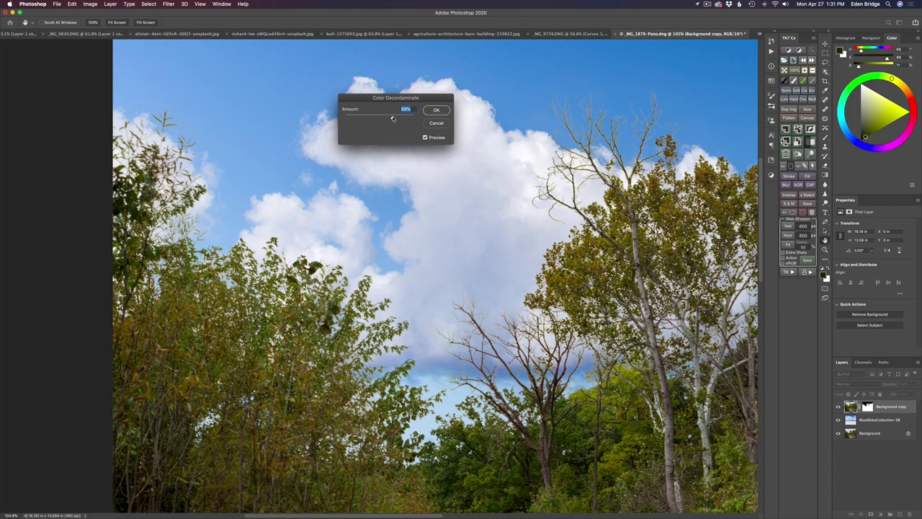
drag(393, 119, 403, 119)
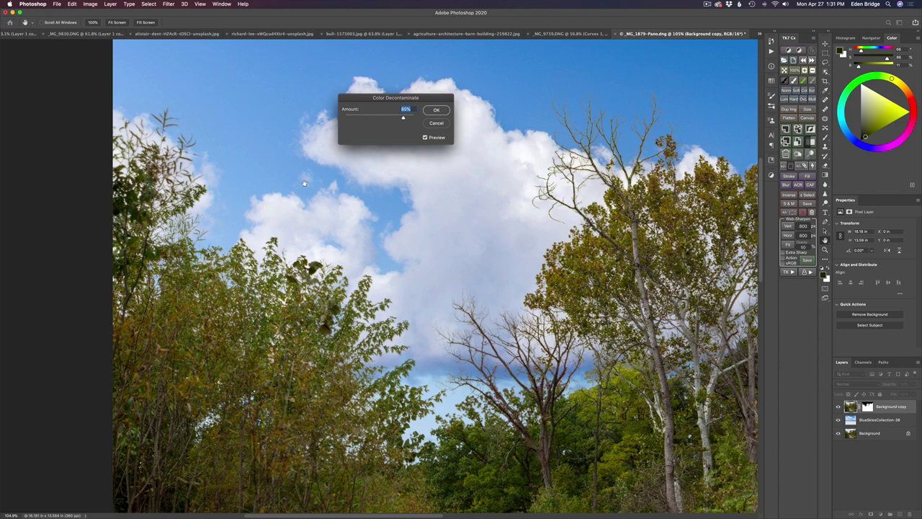
Step: Inspect the tree edges against the sky, compare with preview off, and apply
drag(305, 186, 192, 251)
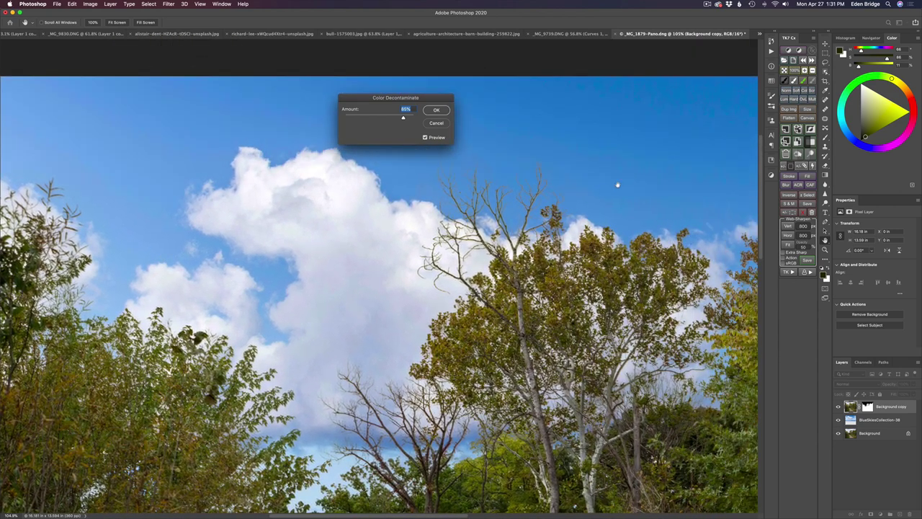
drag(615, 187, 218, 228)
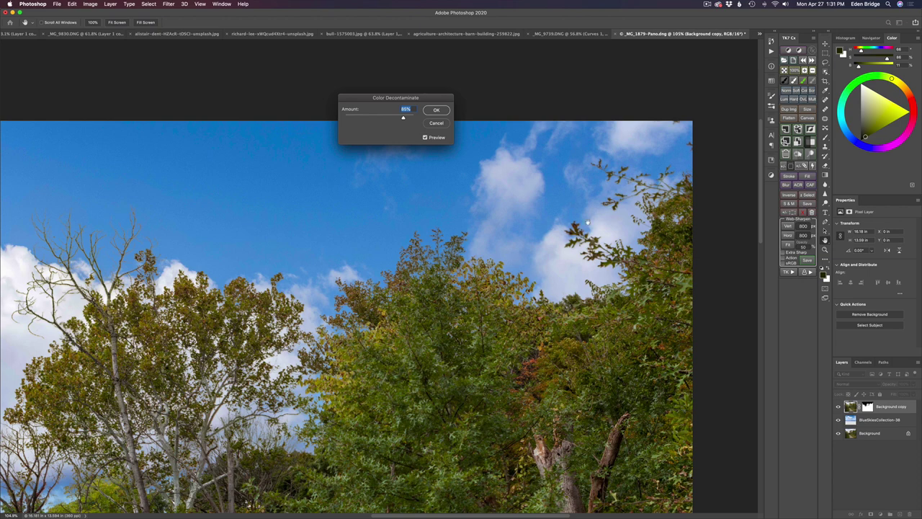
drag(338, 324, 496, 233)
drag(257, 262, 497, 258)
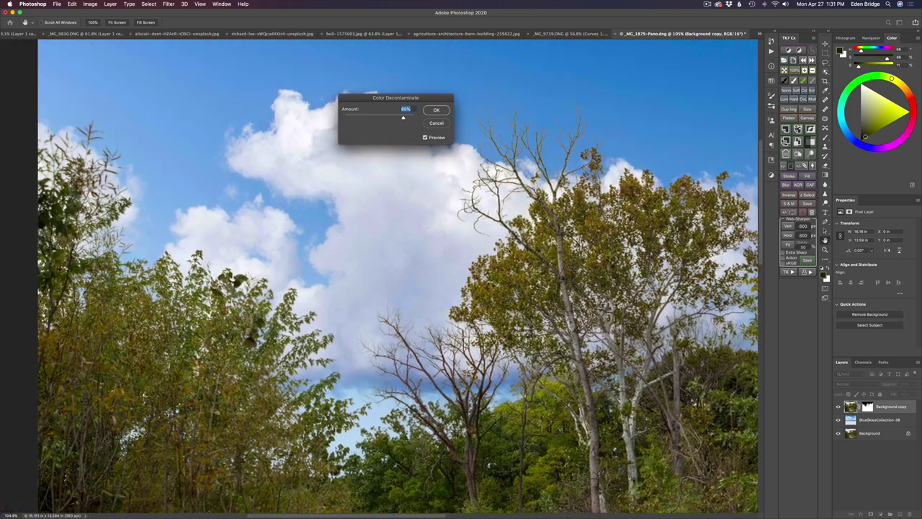
click(425, 138)
click(425, 137)
click(438, 111)
Step: Fit the photo, compare against the grey-sky original, then show the Background copy mask alone
key(super+0)
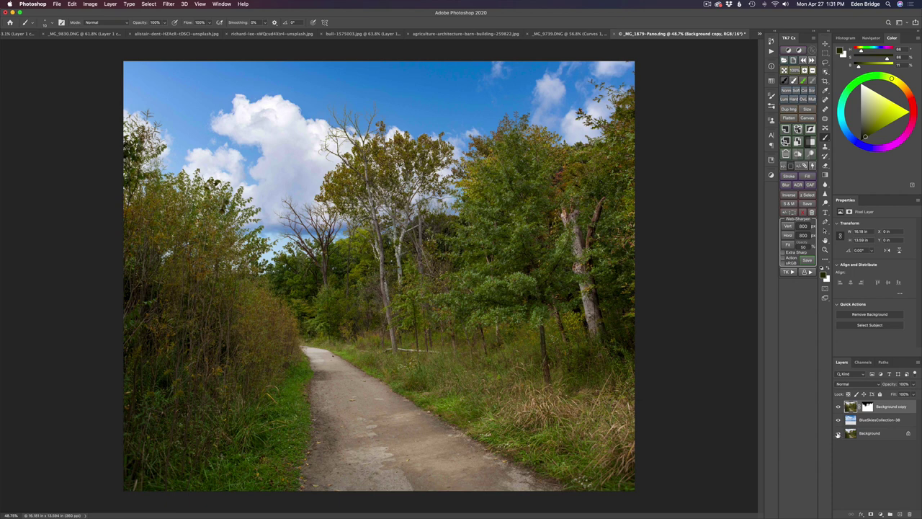
alt+click(838, 433)
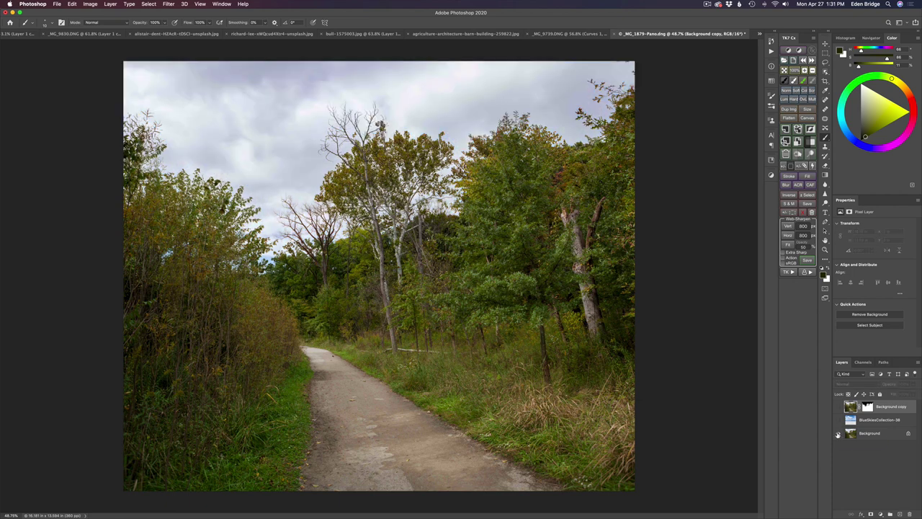
alt+click(838, 433)
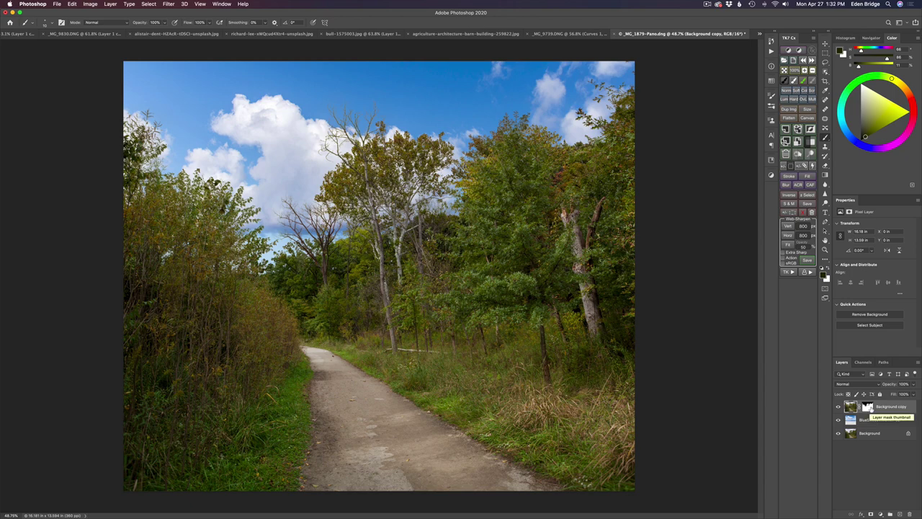
alt+click(867, 408)
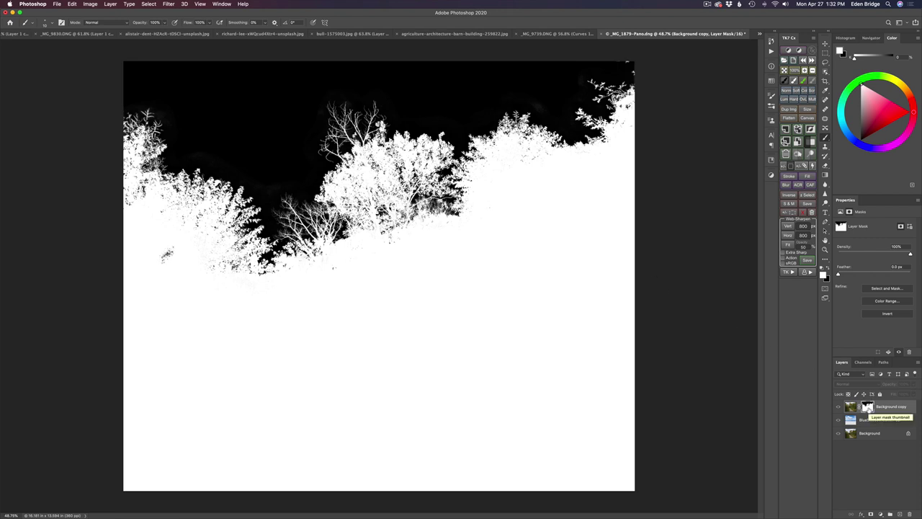
Step: Exit mask view and toggle the Background layer alone to compare, then restore all layers
alt+click(868, 408)
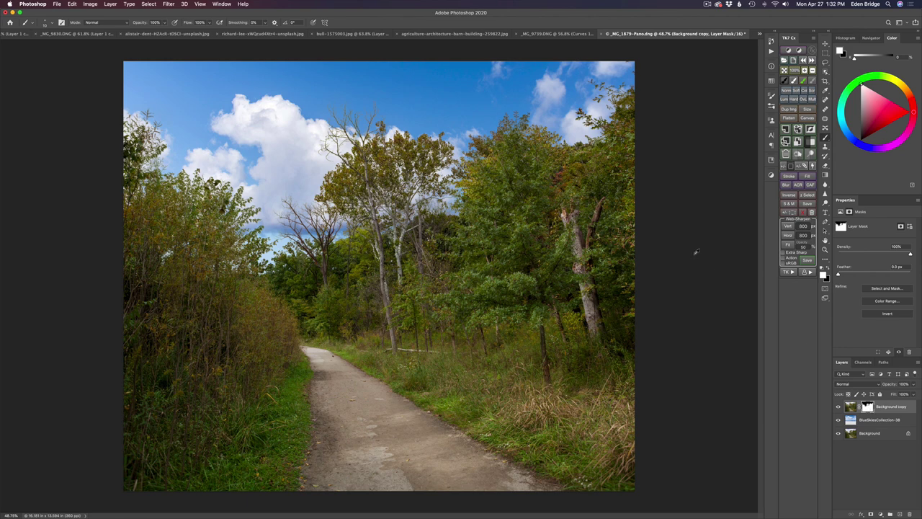
alt+click(838, 433)
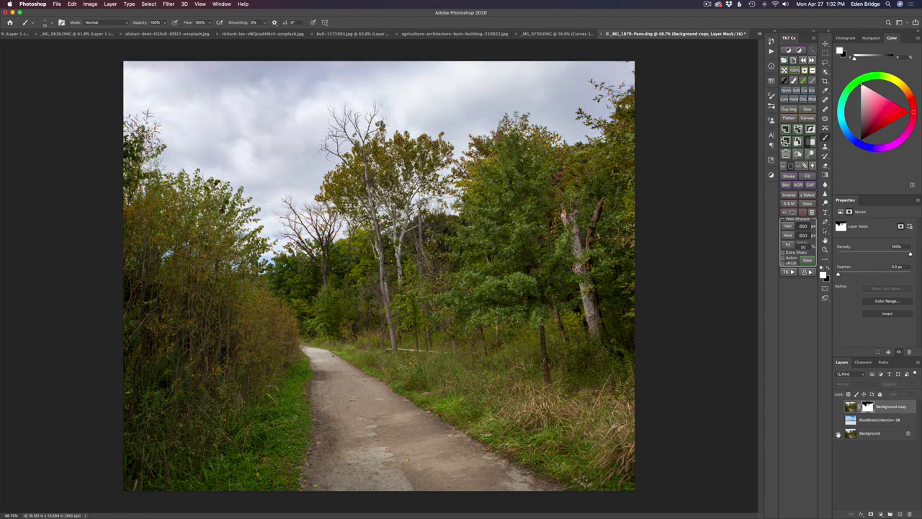
alt+click(838, 433)
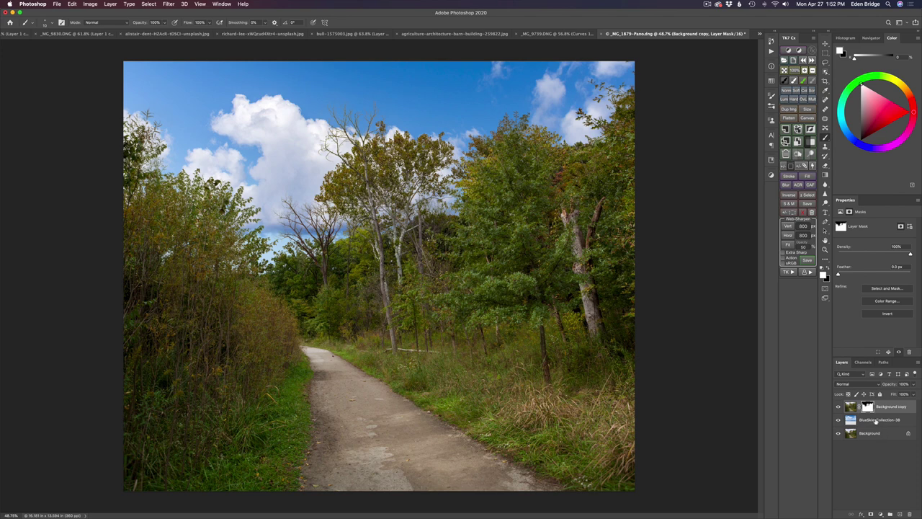
Step: Add a Curves layer above BlueSkiesCollection-38, mapping input 130 to output 116
click(877, 423)
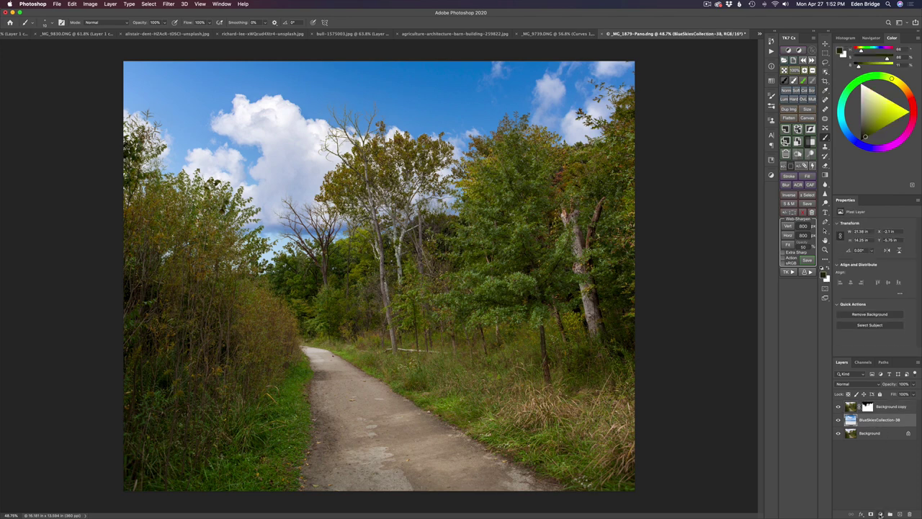
click(882, 515)
click(885, 412)
mouse_move(877, 275)
mouse_down()
mouse_move(876, 261)
mouse_move(885, 280)
mouse_move(879, 266)
mouse_move(881, 273)
mouse_up()
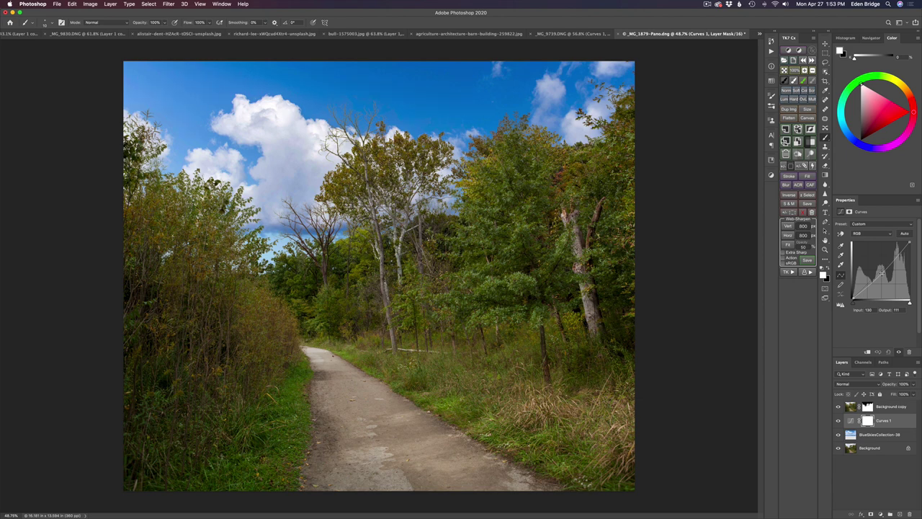
drag(881, 272, 881, 271)
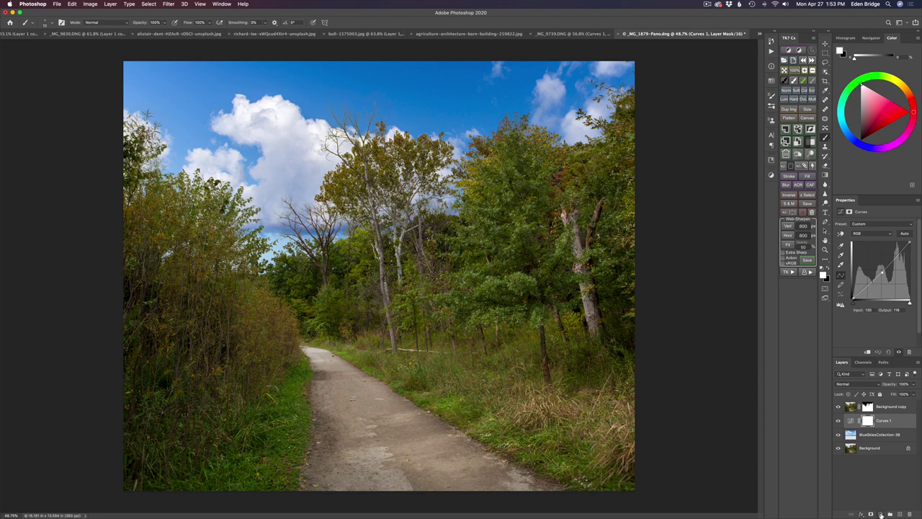
Step: Add a Hue/Saturation layer lowering Saturation to -33, then select Background copy
click(881, 514)
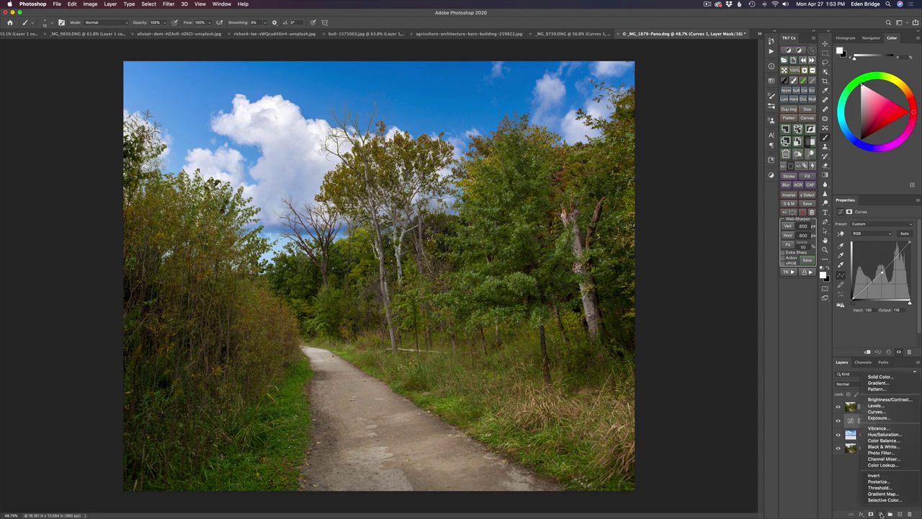
click(886, 435)
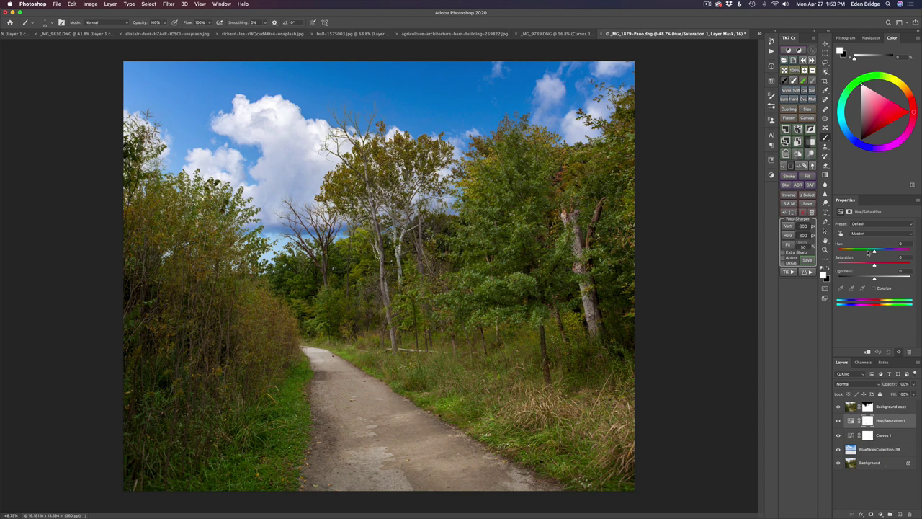
mouse_move(875, 265)
mouse_down()
mouse_move(859, 264)
mouse_move(893, 265)
mouse_move(874, 265)
mouse_up()
click(851, 407)
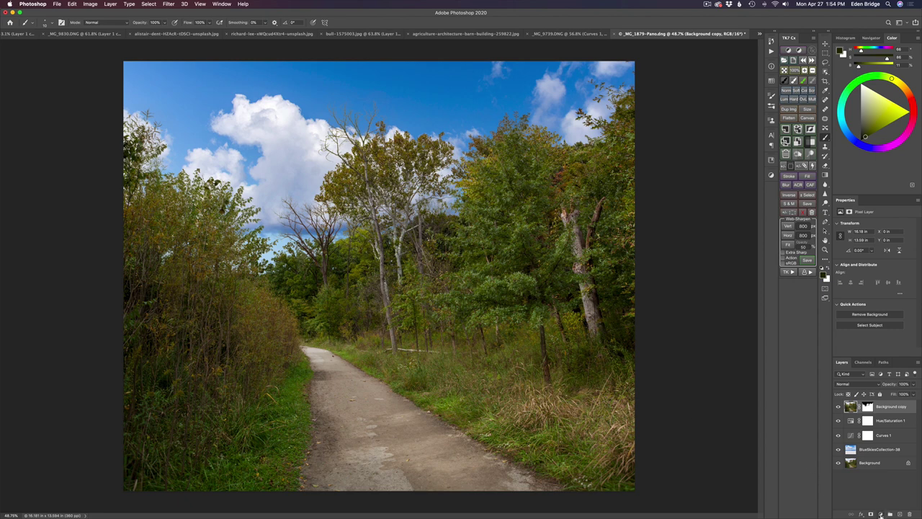
Step: Add Curves 2 clipped to Background copy, mapping input 126 to output 167
click(880, 514)
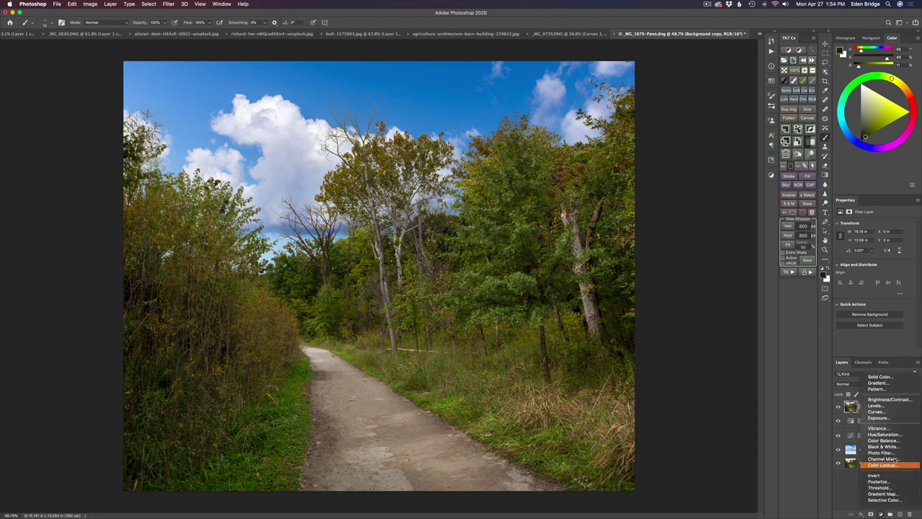
click(884, 412)
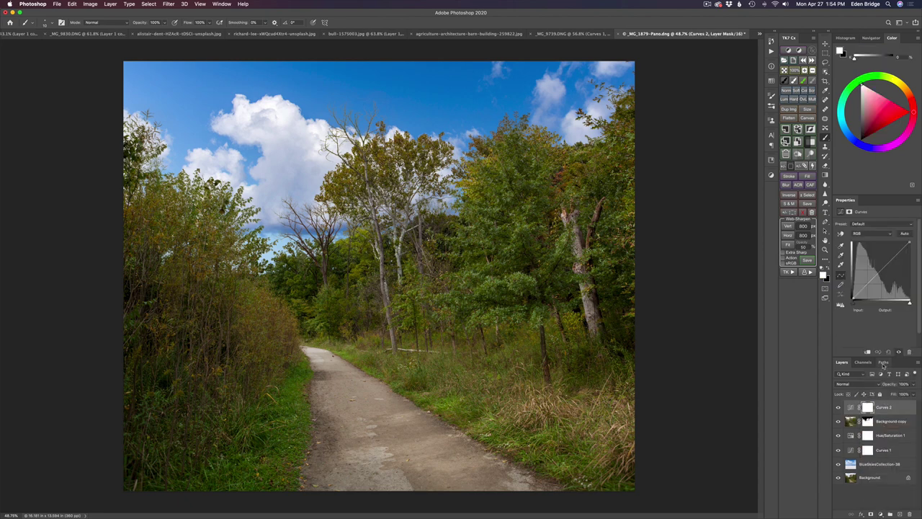
mouse_move(881, 270)
mouse_down()
mouse_move(872, 252)
mouse_move(880, 278)
mouse_move(880, 270)
mouse_up()
drag(880, 270, 921, 279)
click(868, 353)
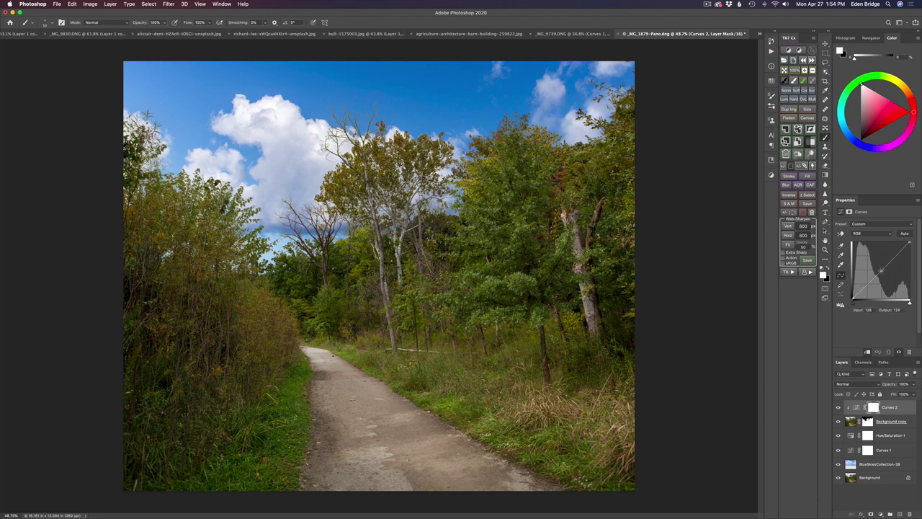
drag(880, 270, 879, 263)
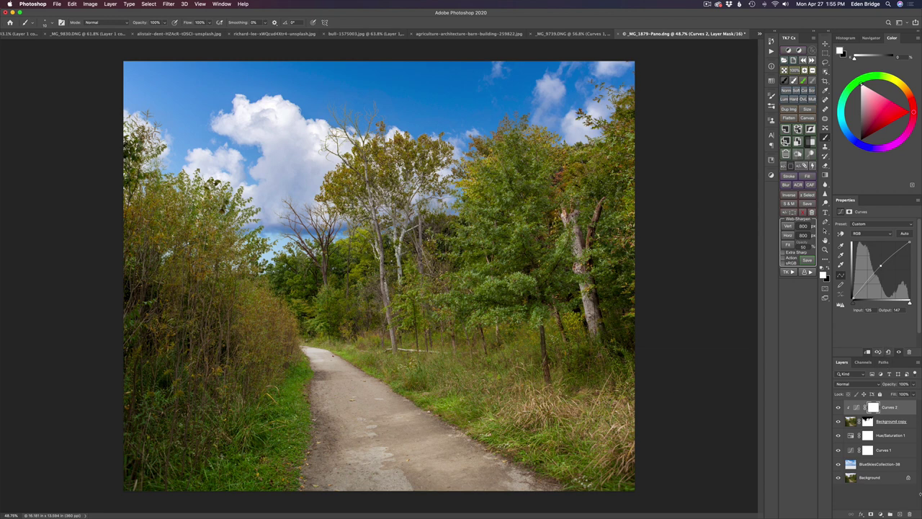
Step: Add a Color Balance layer clipped to the layer below with Yellow–Blue at +23
click(881, 515)
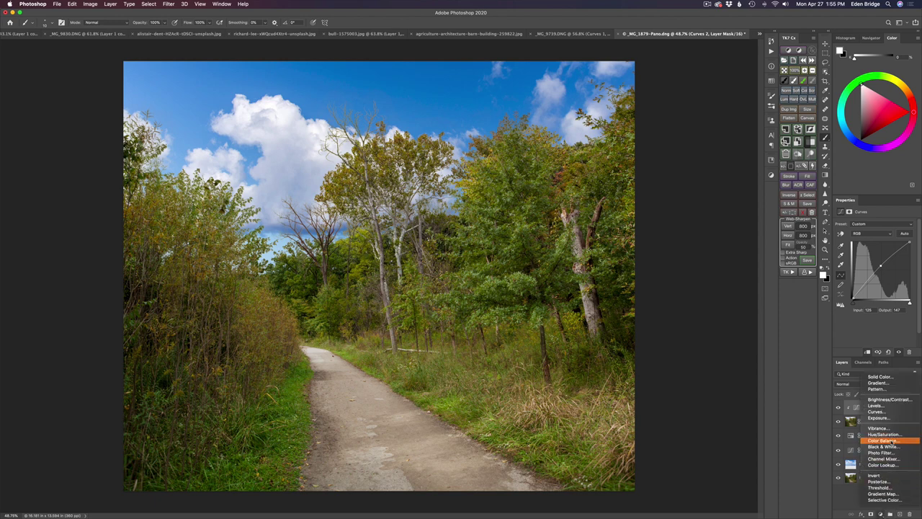
click(882, 440)
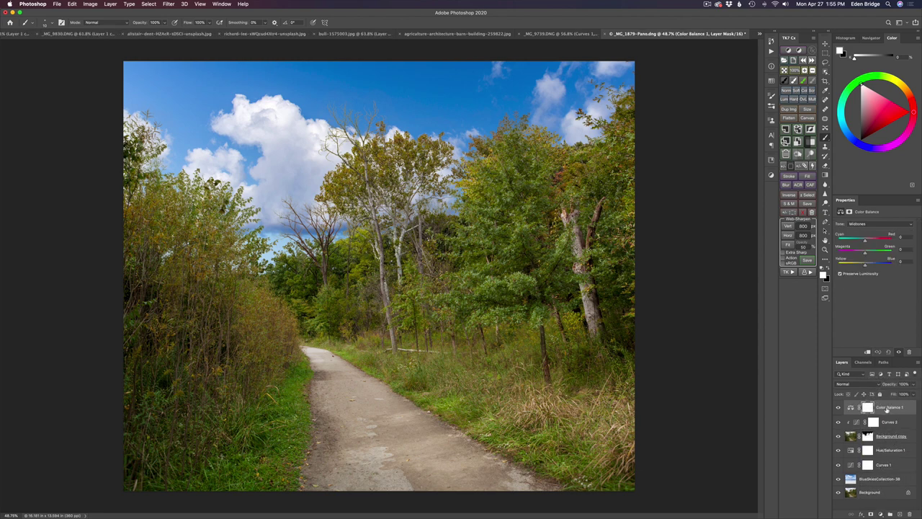
click(867, 353)
drag(866, 267, 867, 267)
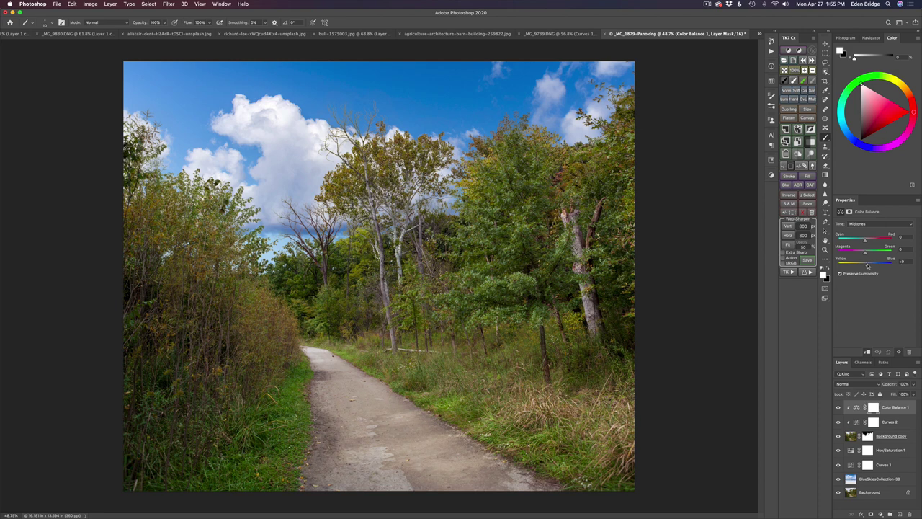